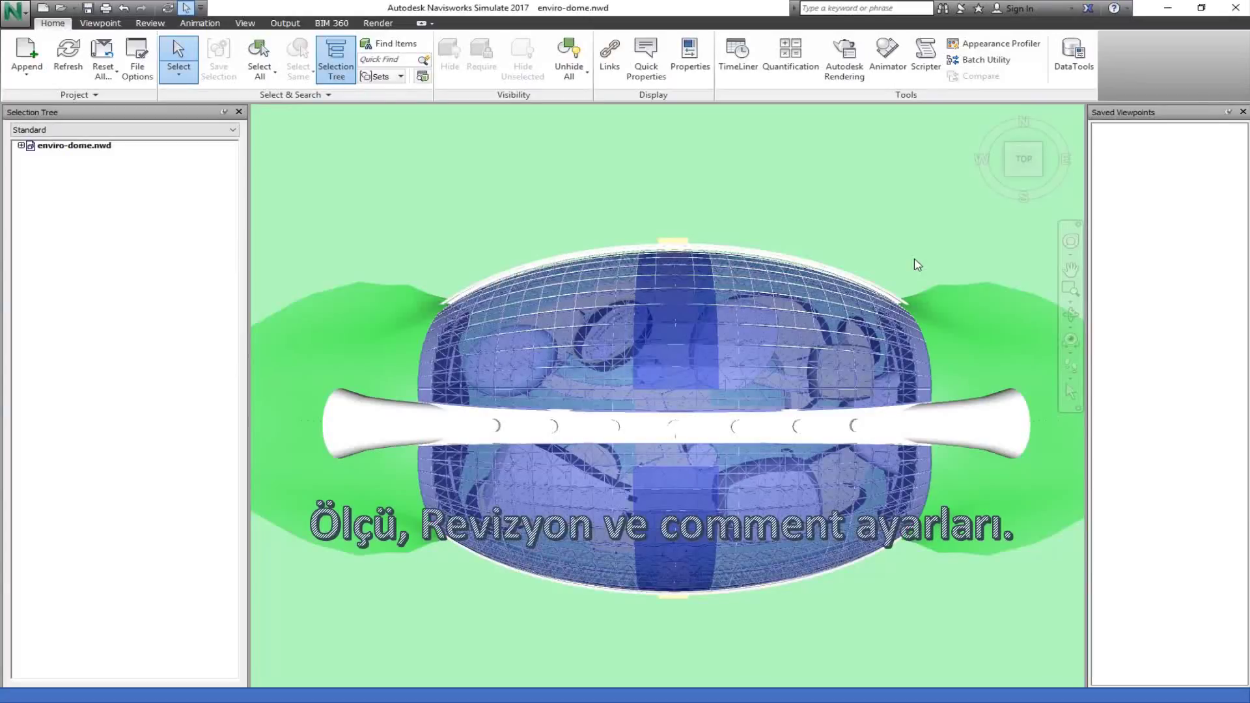
- Switch to the TOP view and zoom and pan close into the dome's lattice frame, with the Review tools showing
click(1007, 176)
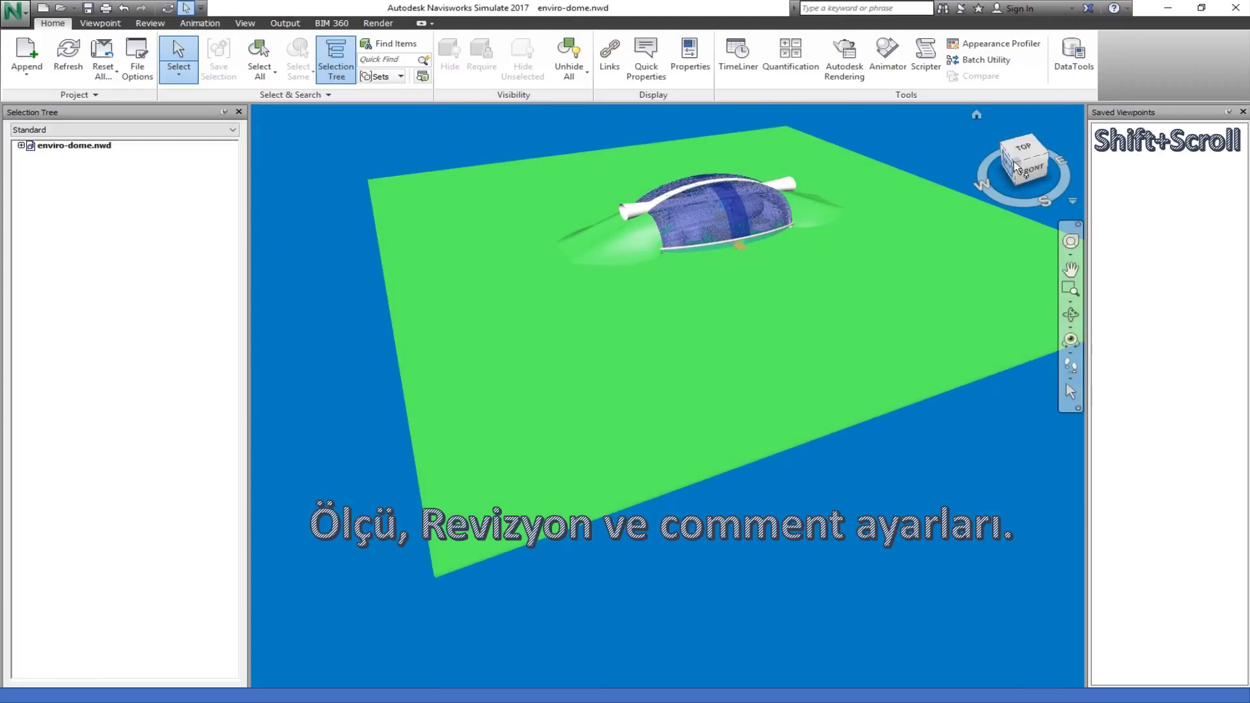
click(980, 174)
scroll(750, 312, up, 3)
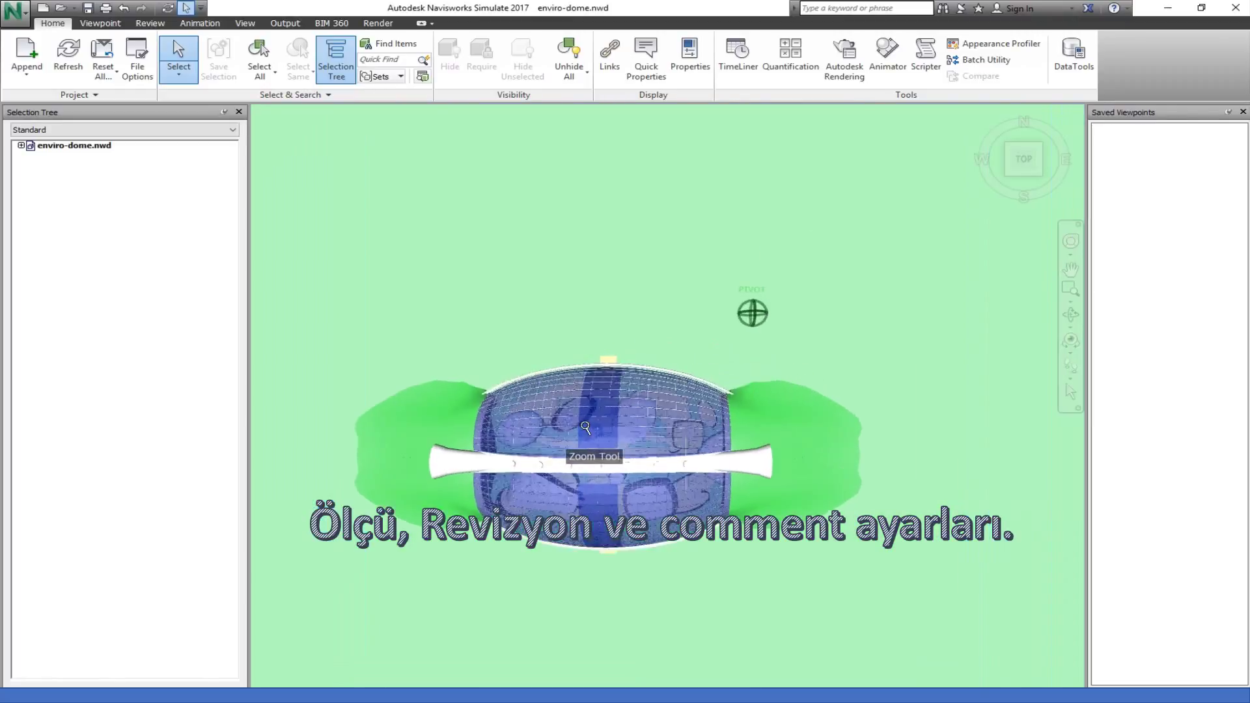
scroll(751, 311, up, 2)
scroll(596, 434, up, 3)
scroll(596, 434, up, 2)
scroll(596, 434, up, 3)
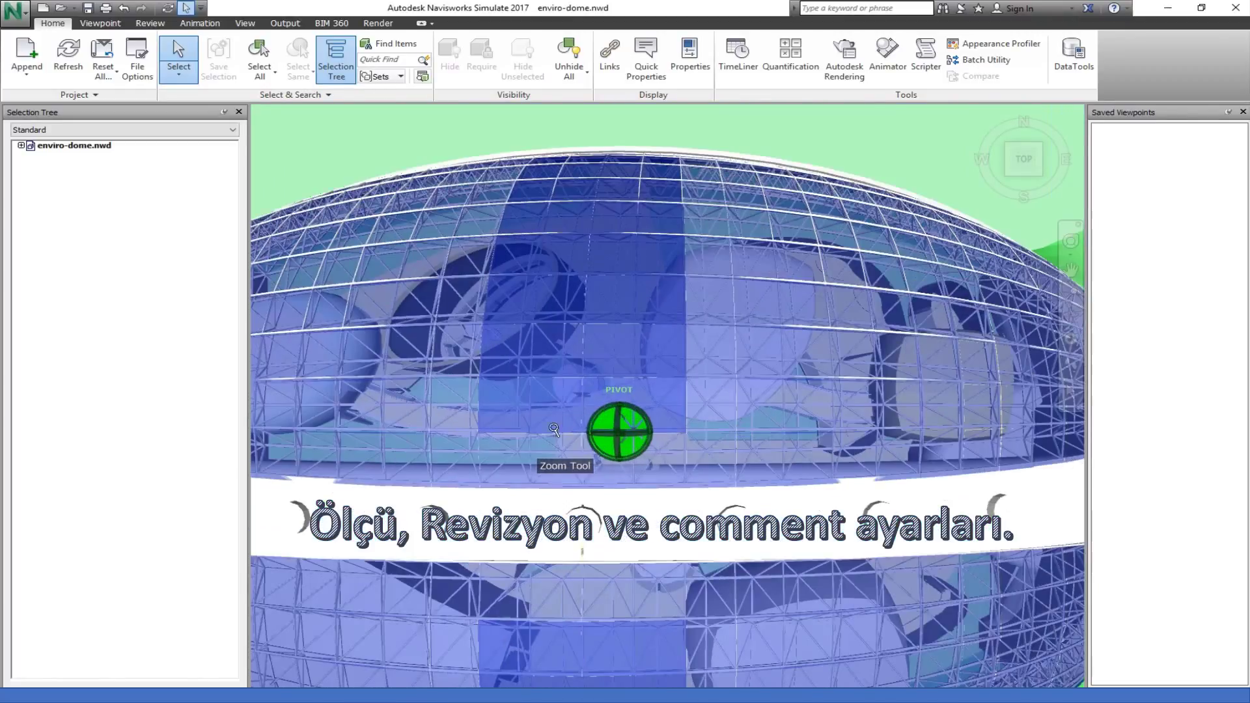
scroll(589, 426, up, 3)
middle_drag(586, 425, 973, 424)
scroll(654, 381, up, 3)
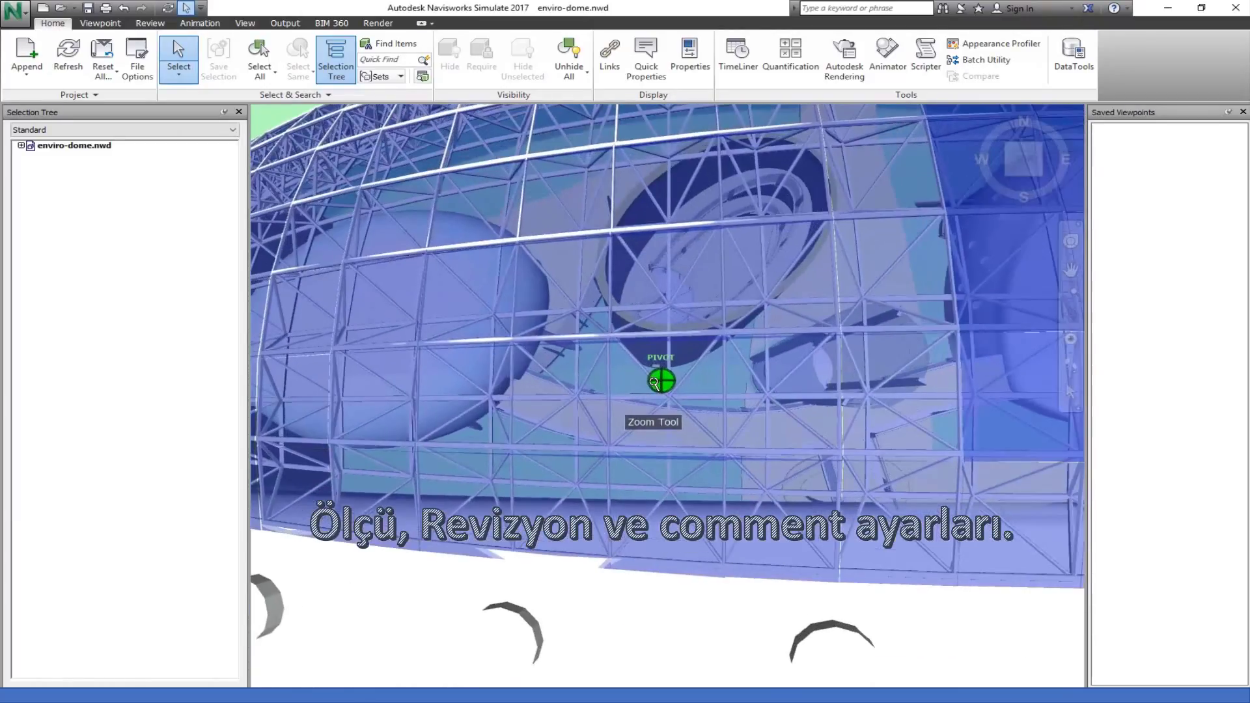
click(156, 29)
- Measure a Point to Point distance between two points on the dome frame
click(150, 23)
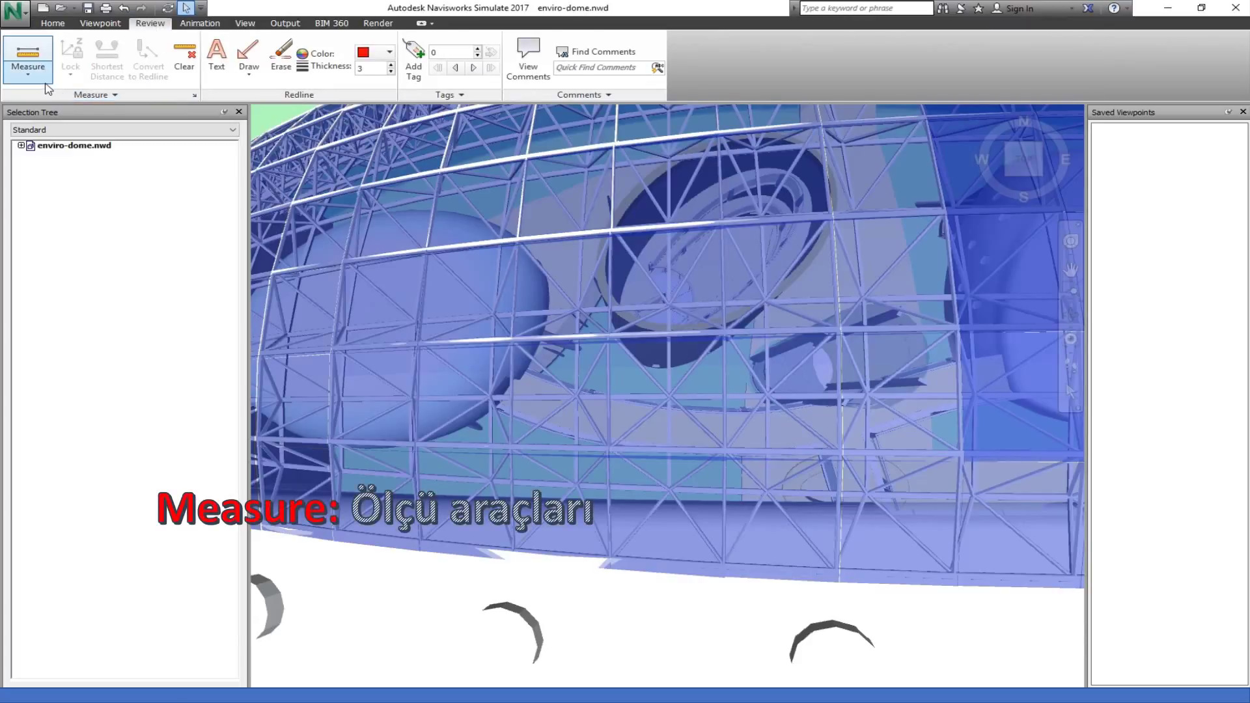
click(29, 66)
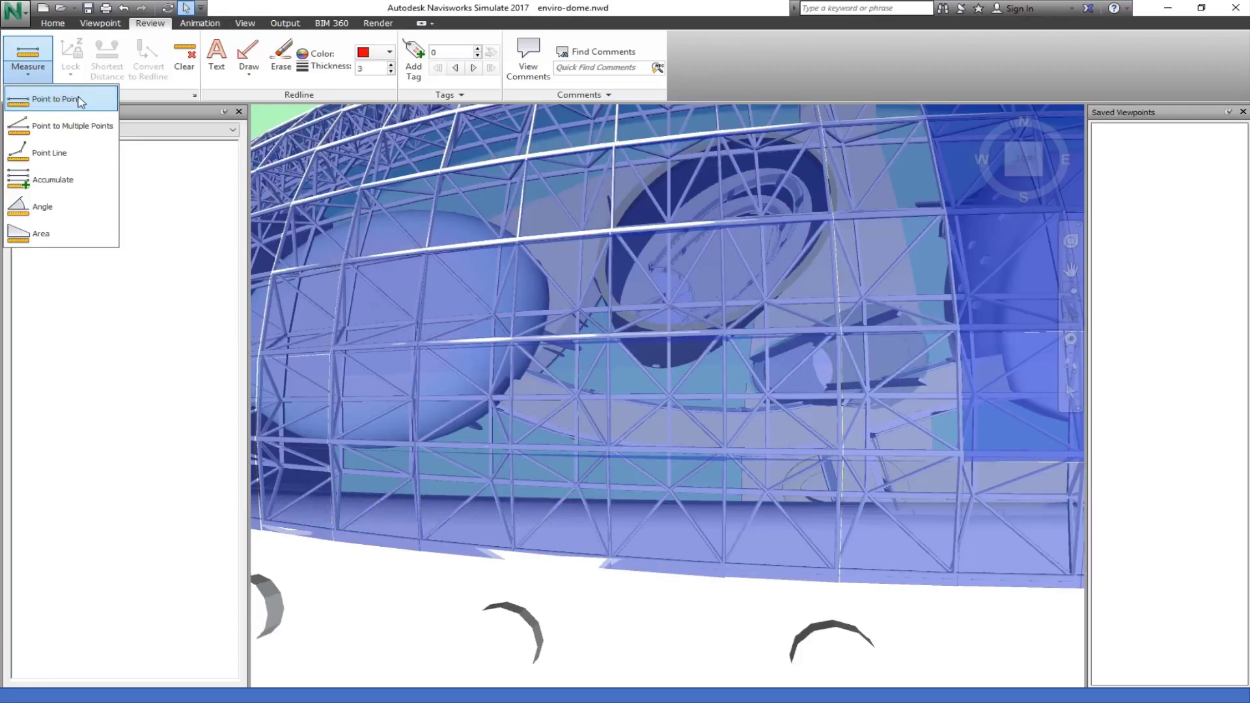
click(56, 99)
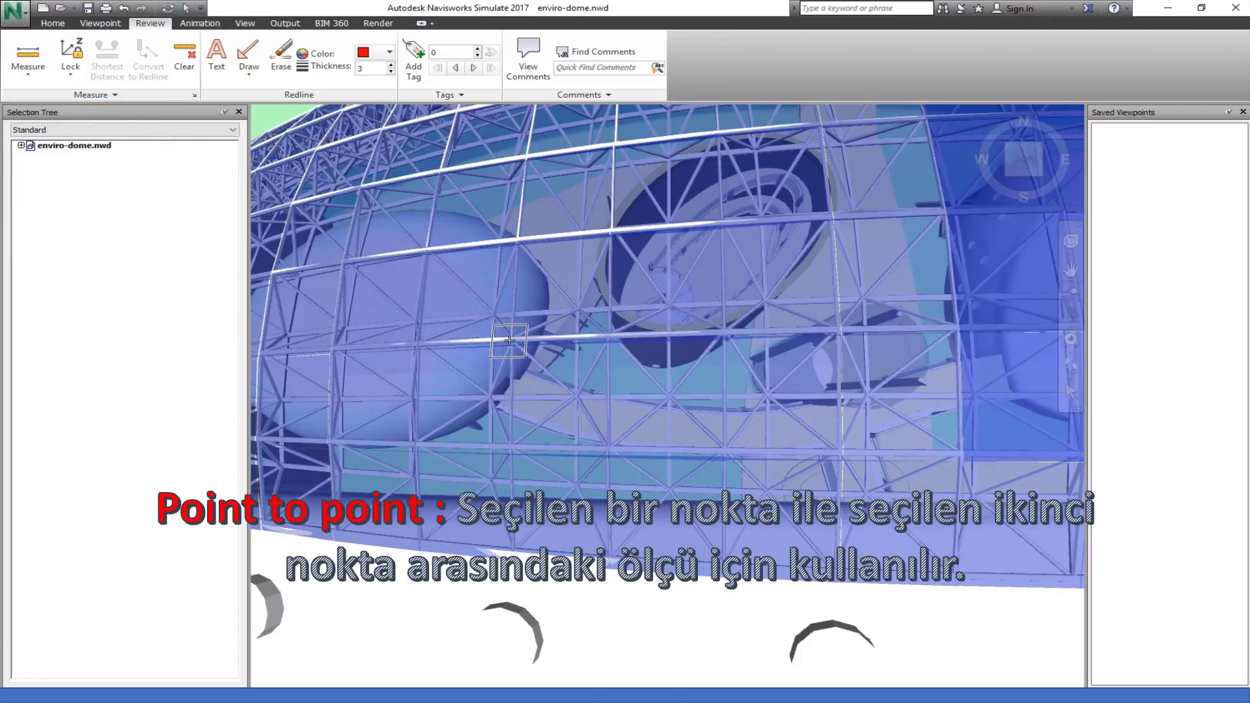
click(516, 243)
click(612, 236)
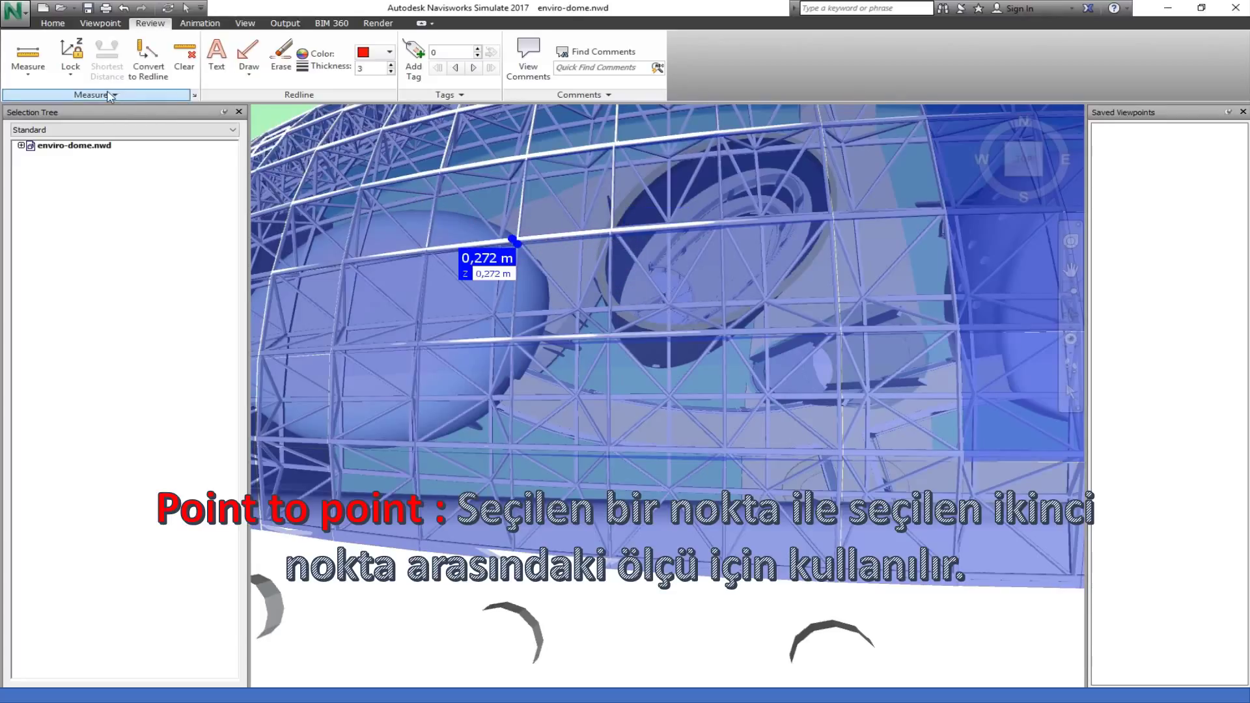
- Remove the axis lock and measure Point to Multiple Points from one base point, 1,683 m then 2,419 m
click(70, 66)
click(78, 103)
click(28, 62)
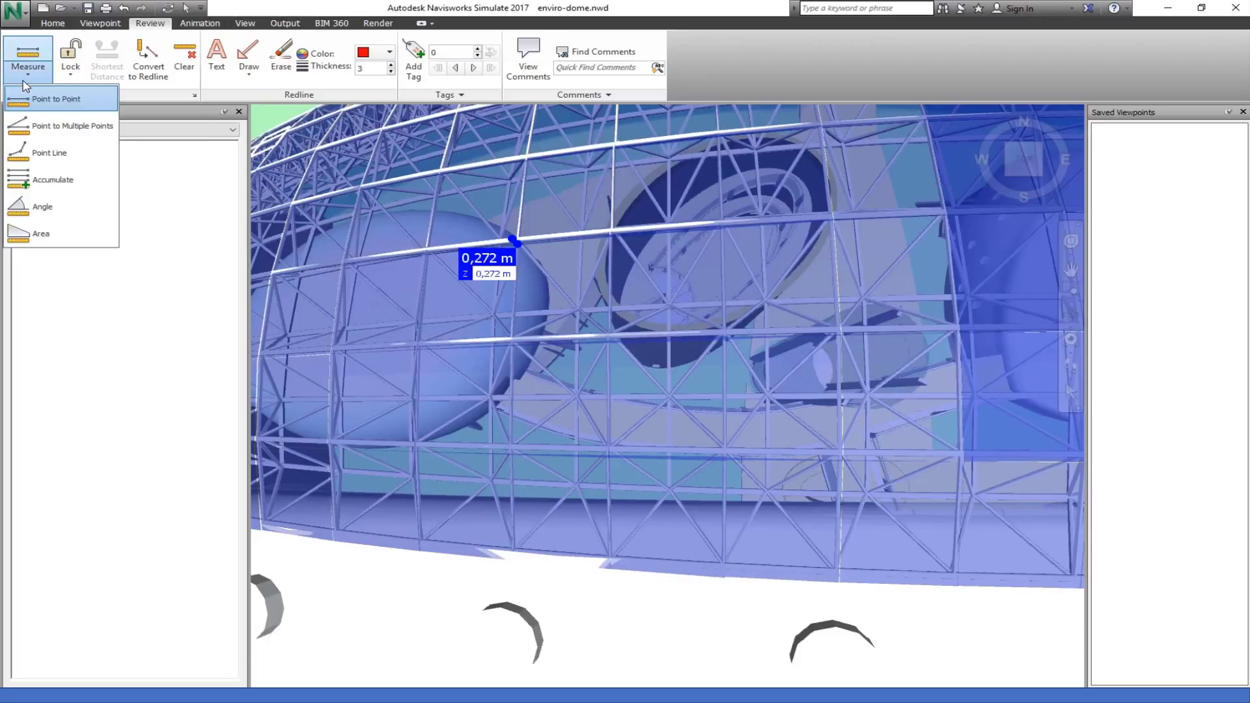
click(42, 128)
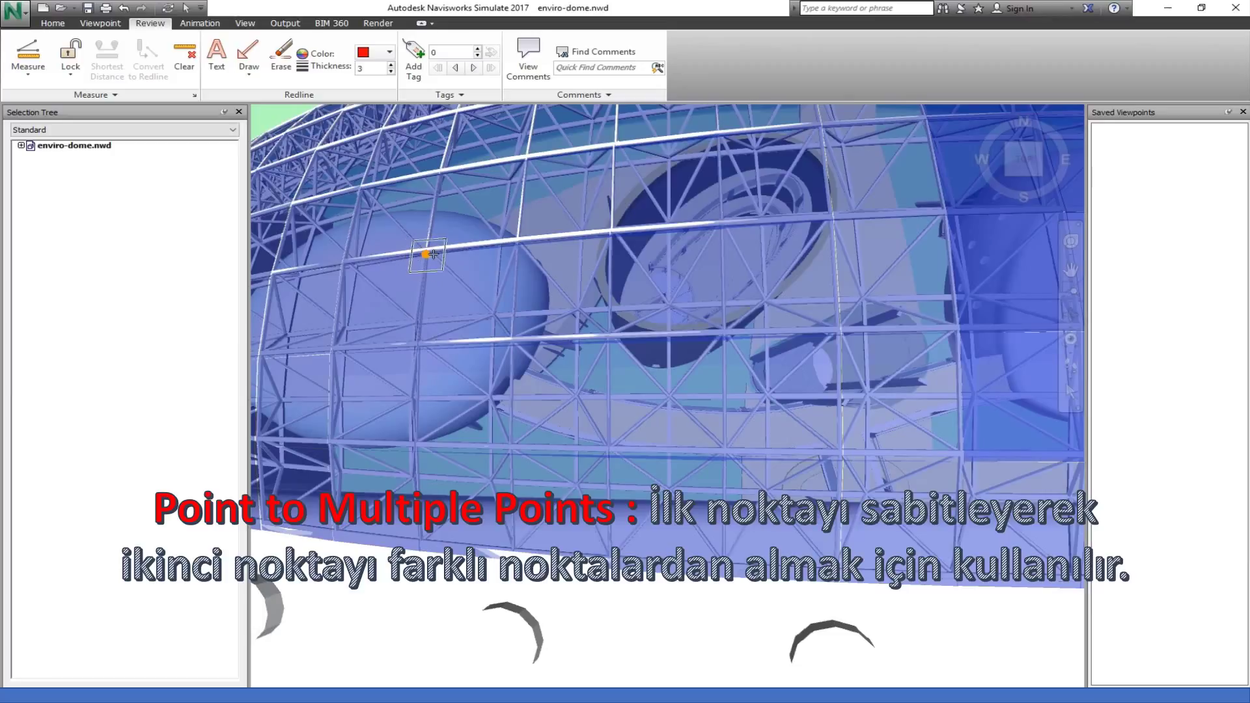
click(517, 244)
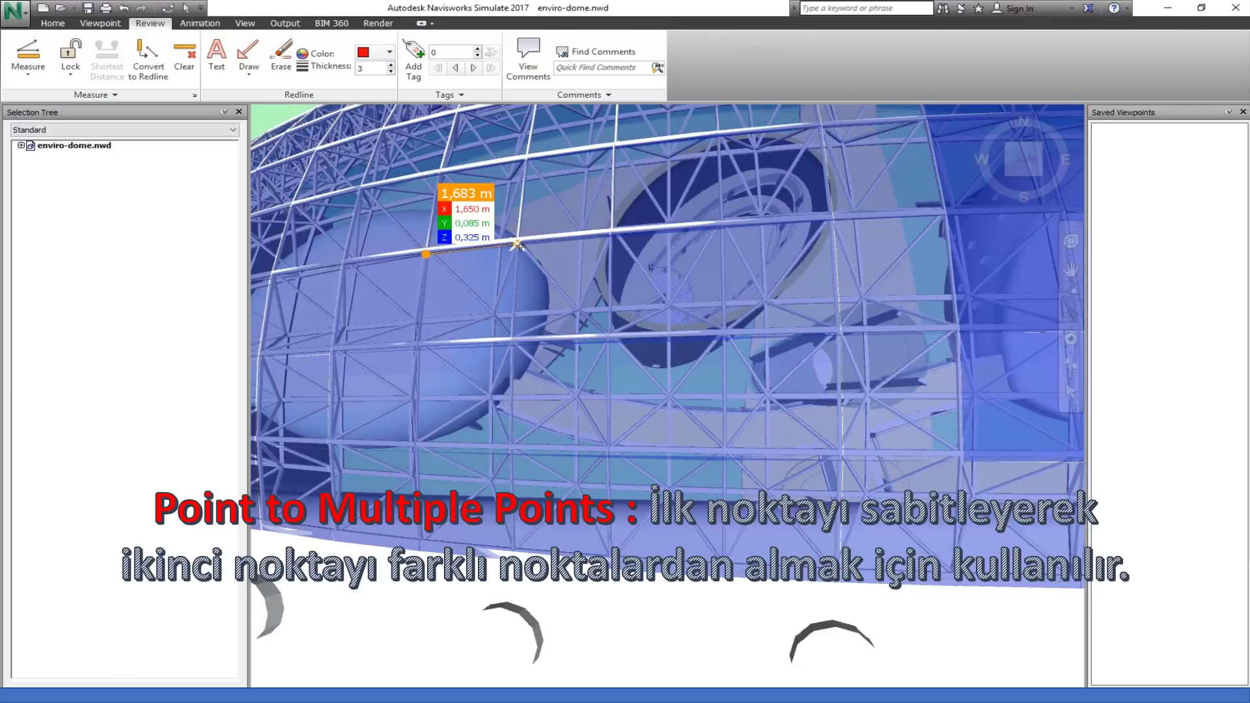
click(513, 336)
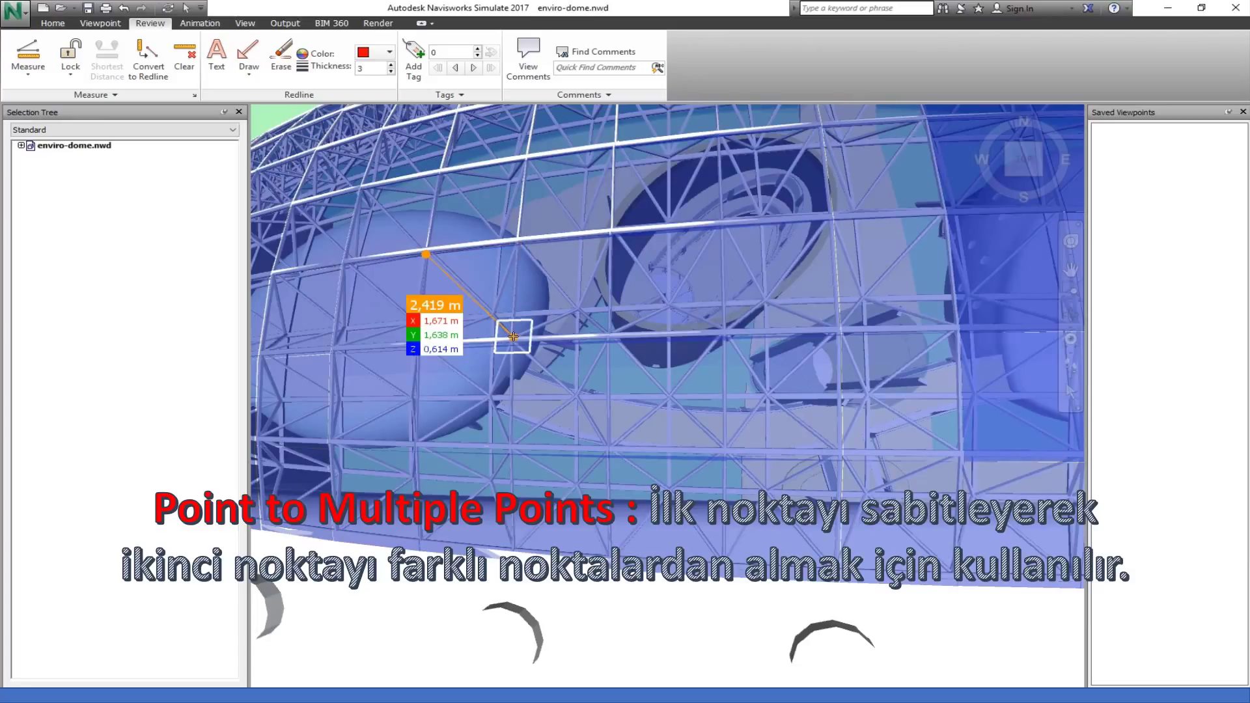
click(28, 70)
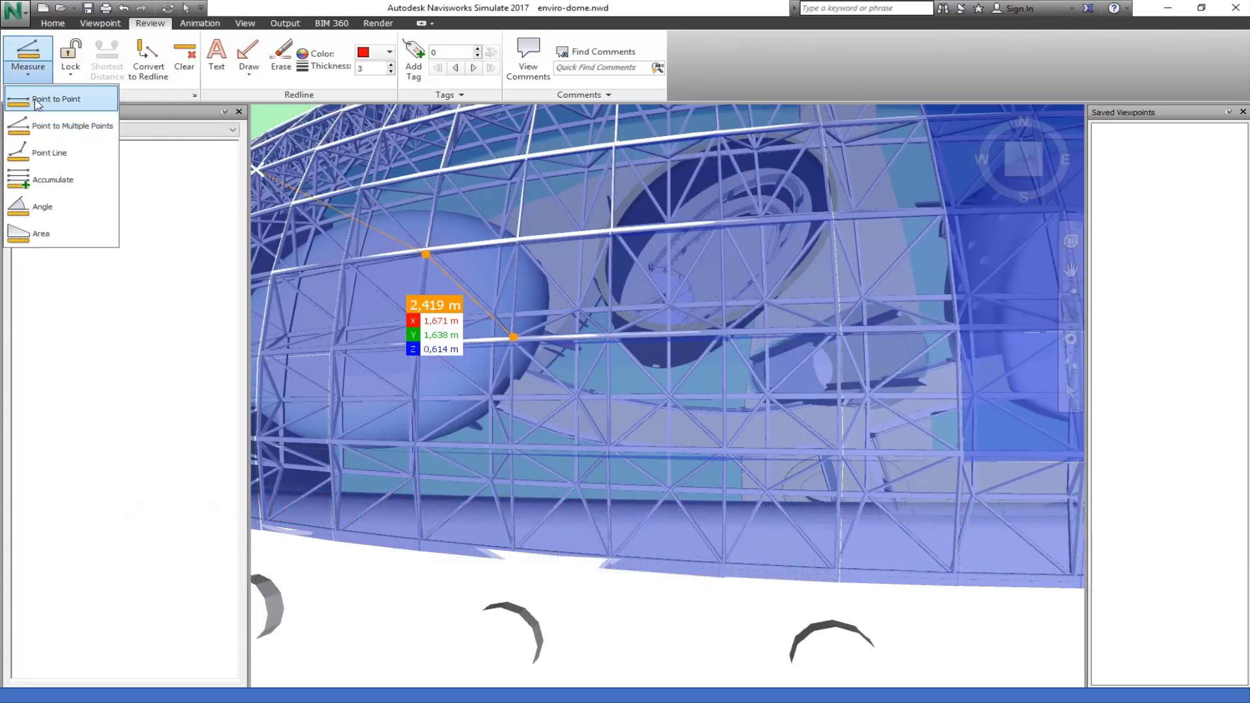
- Measure a Point Line path along four frame points totalling 5,925 m
click(54, 155)
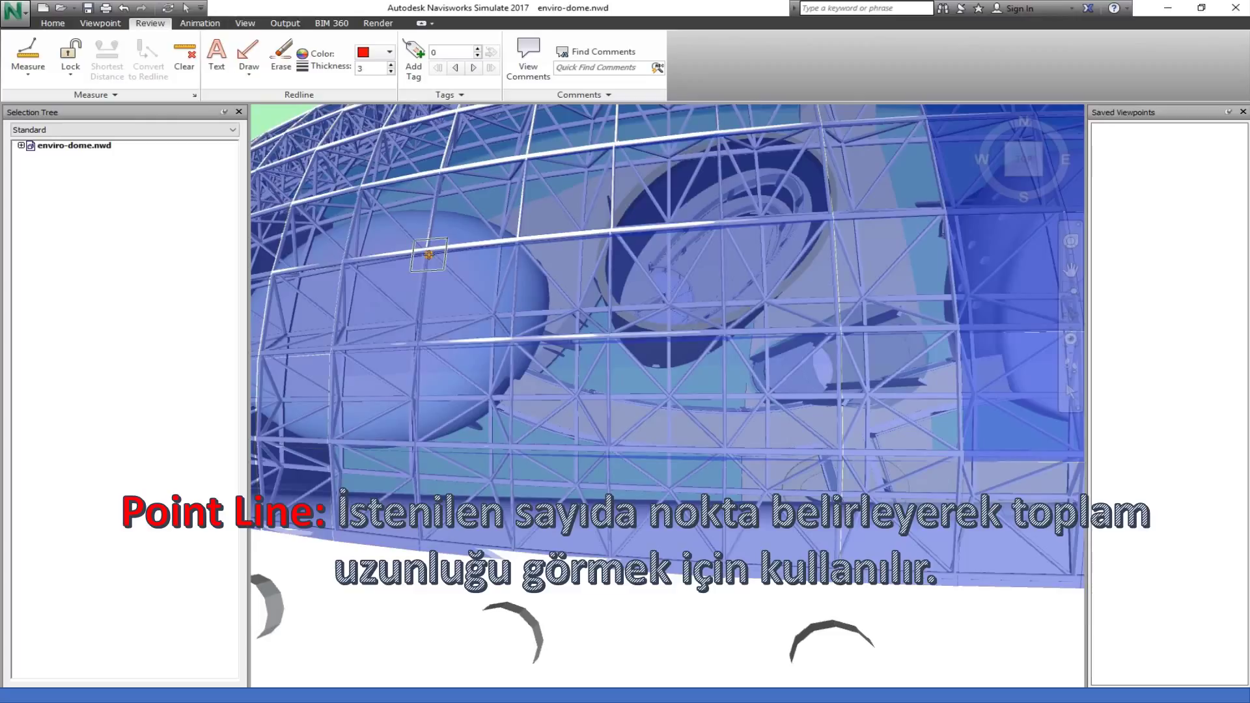
click(517, 244)
click(512, 336)
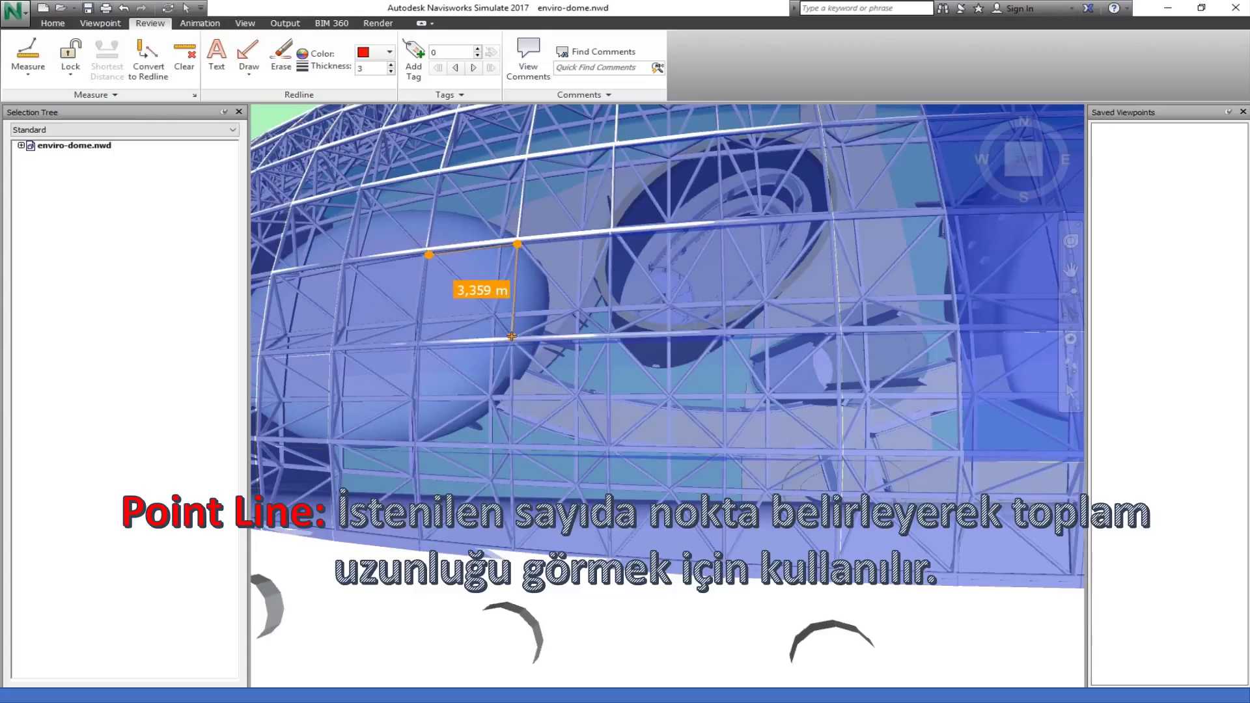
click(578, 332)
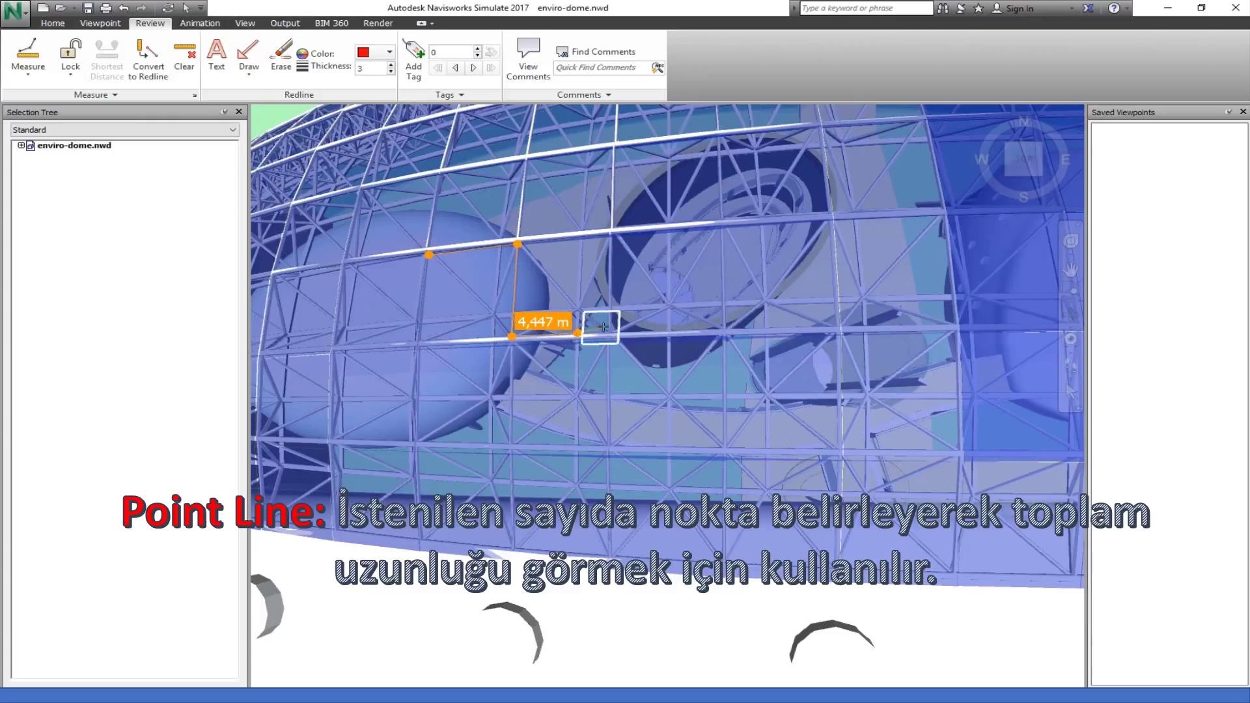
click(672, 332)
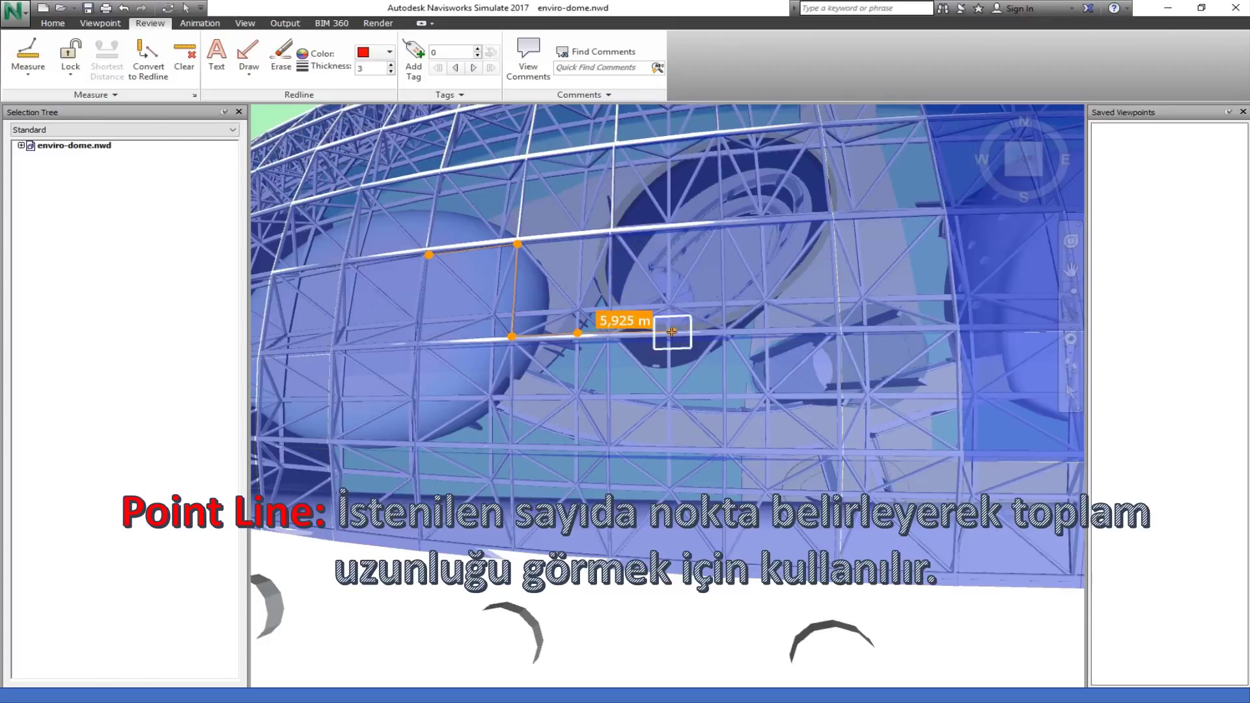
- Accumulate three separate frame distances, starting at 1,701 m, to a total of 6,271 m
click(27, 80)
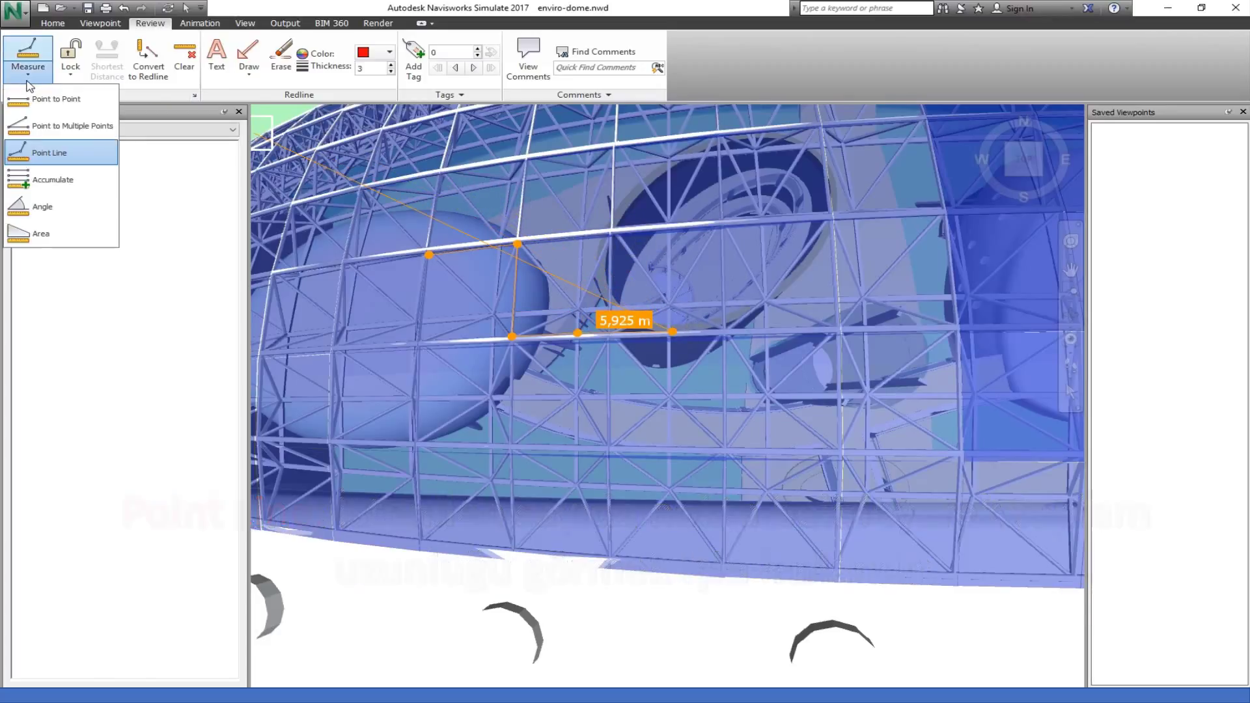
click(52, 180)
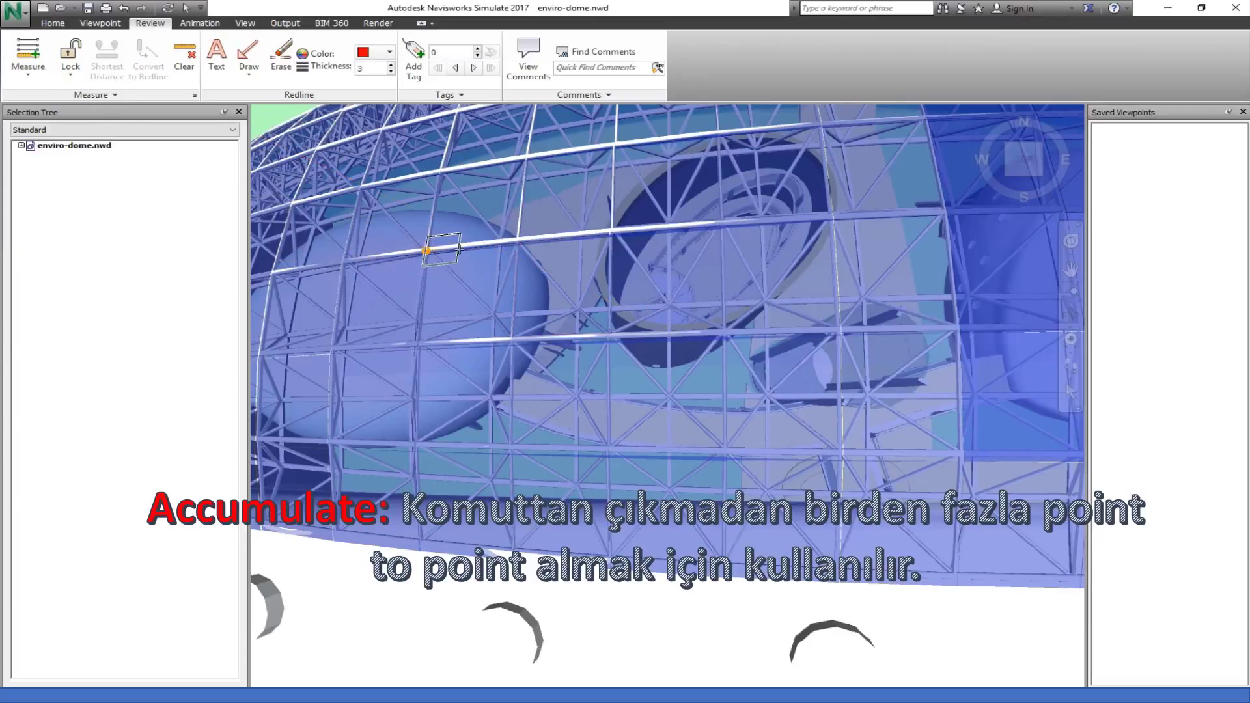
click(516, 243)
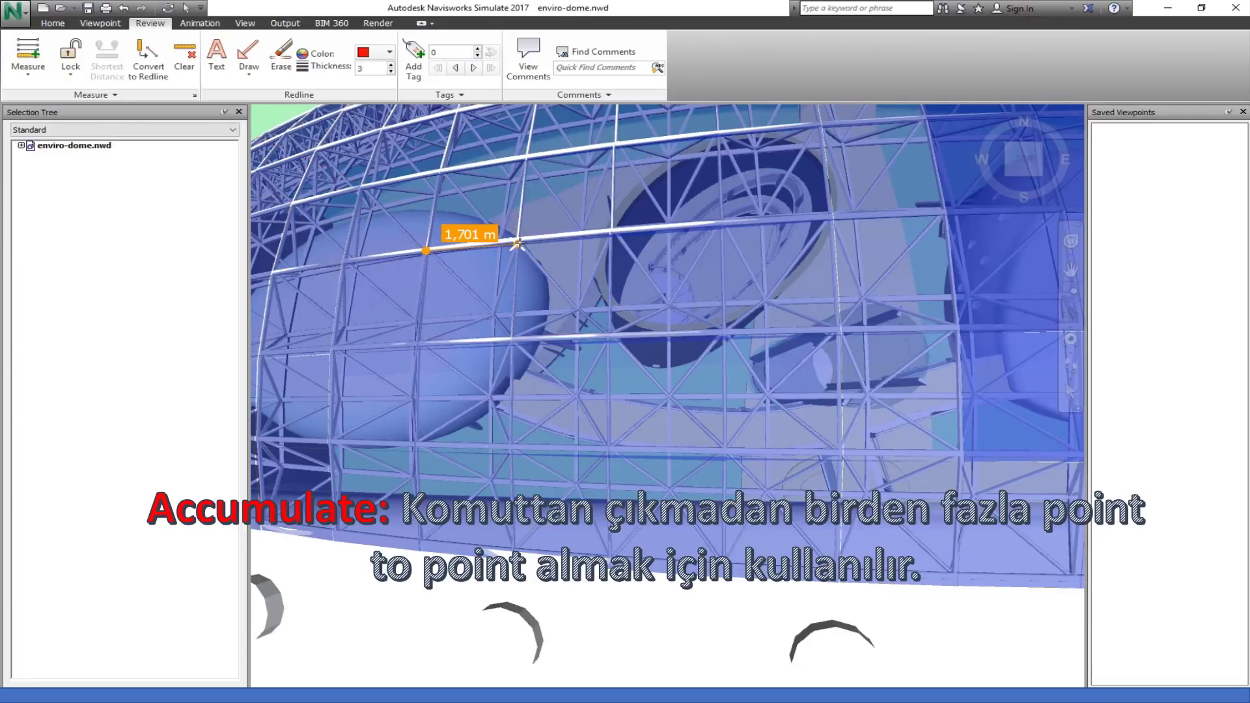
click(610, 334)
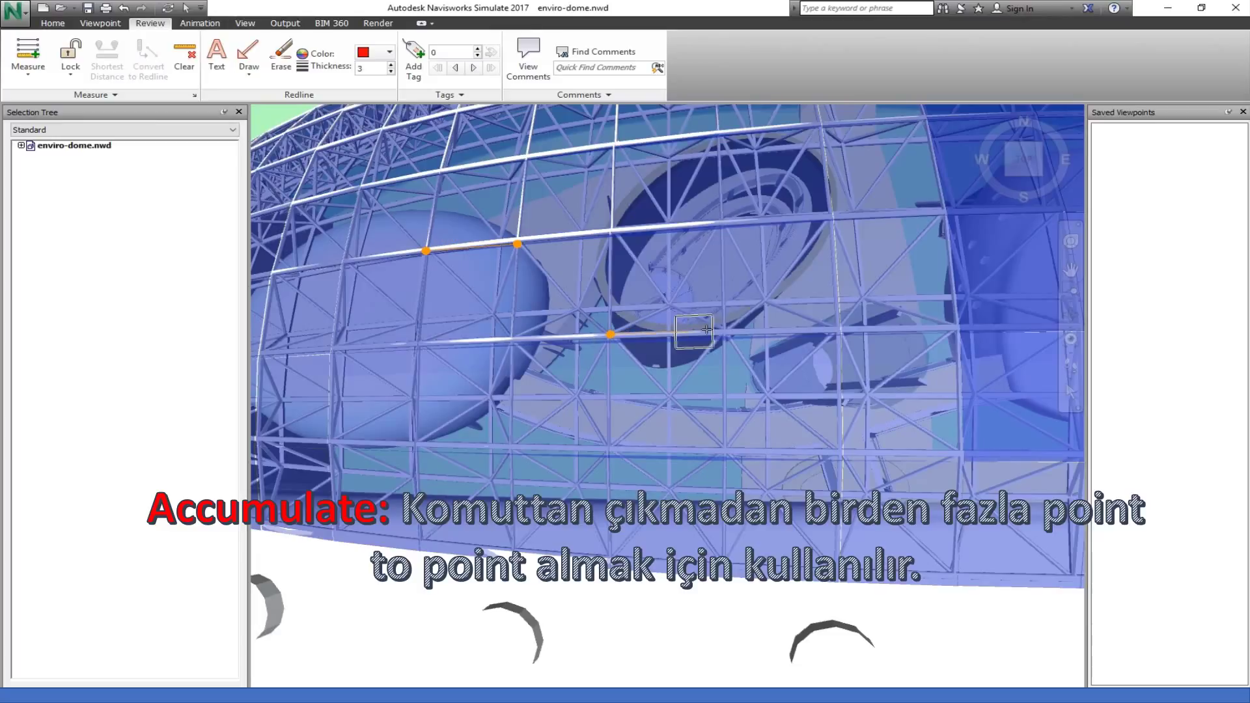
click(765, 325)
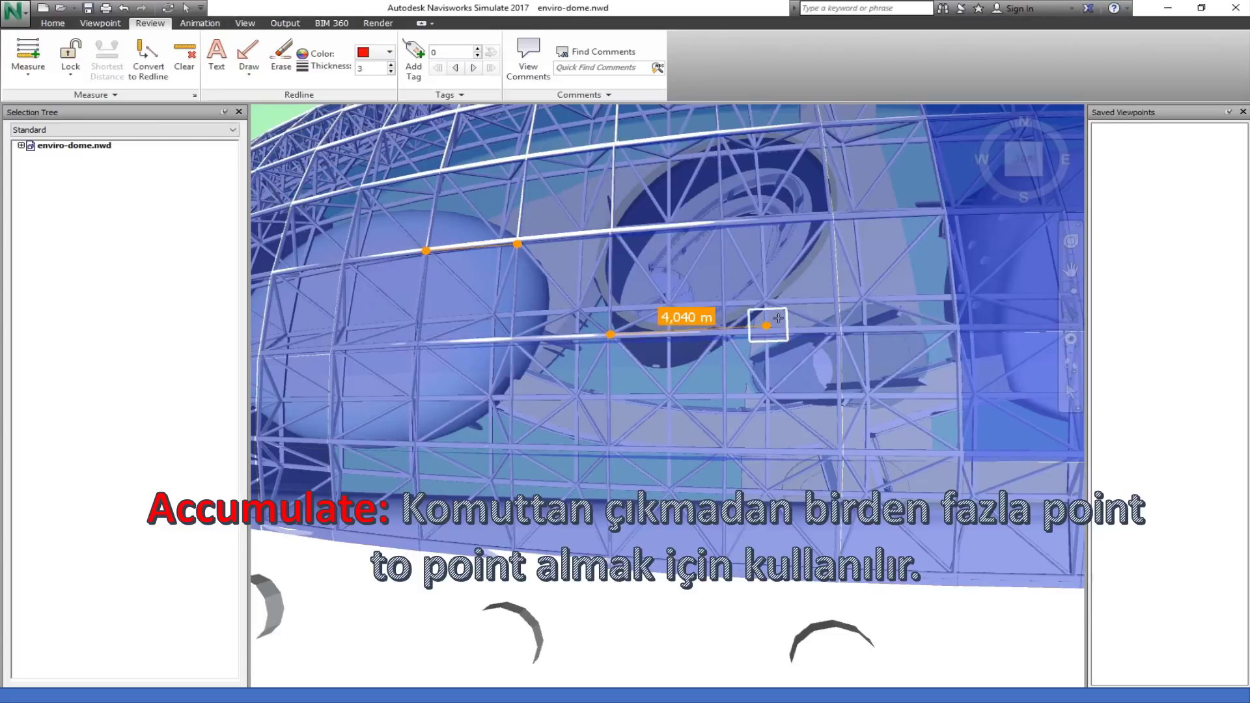
click(720, 220)
click(577, 230)
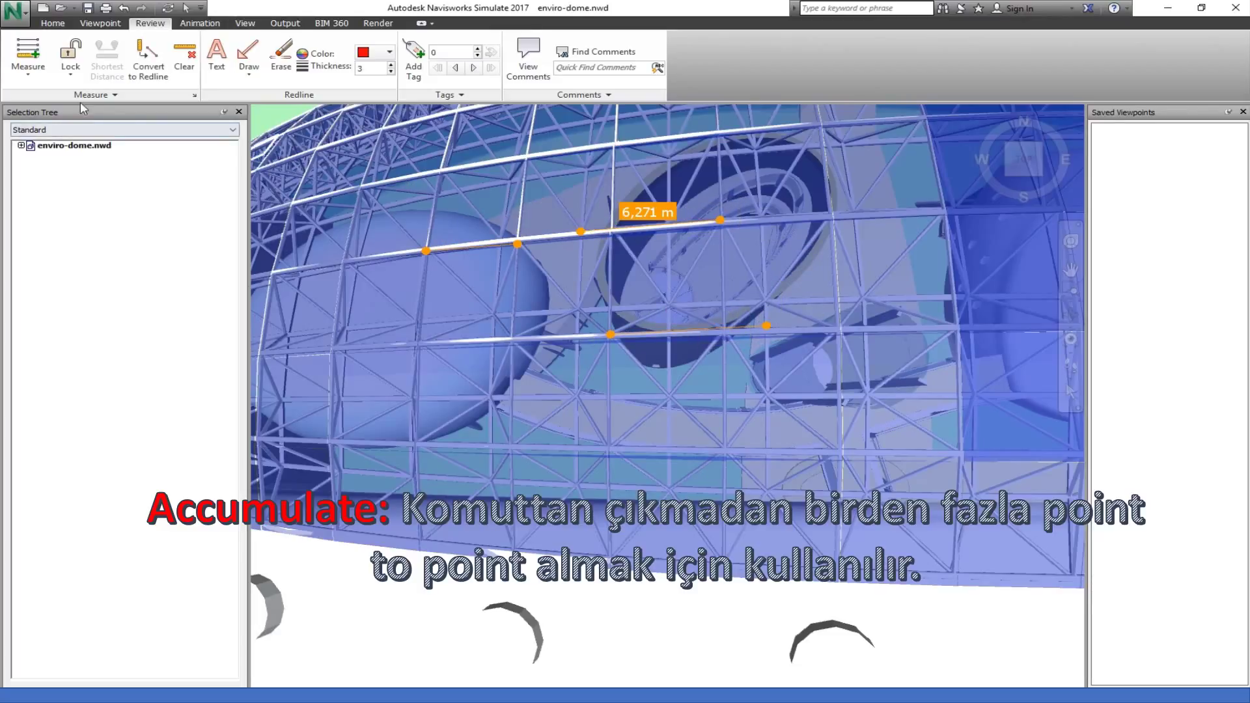
click(28, 71)
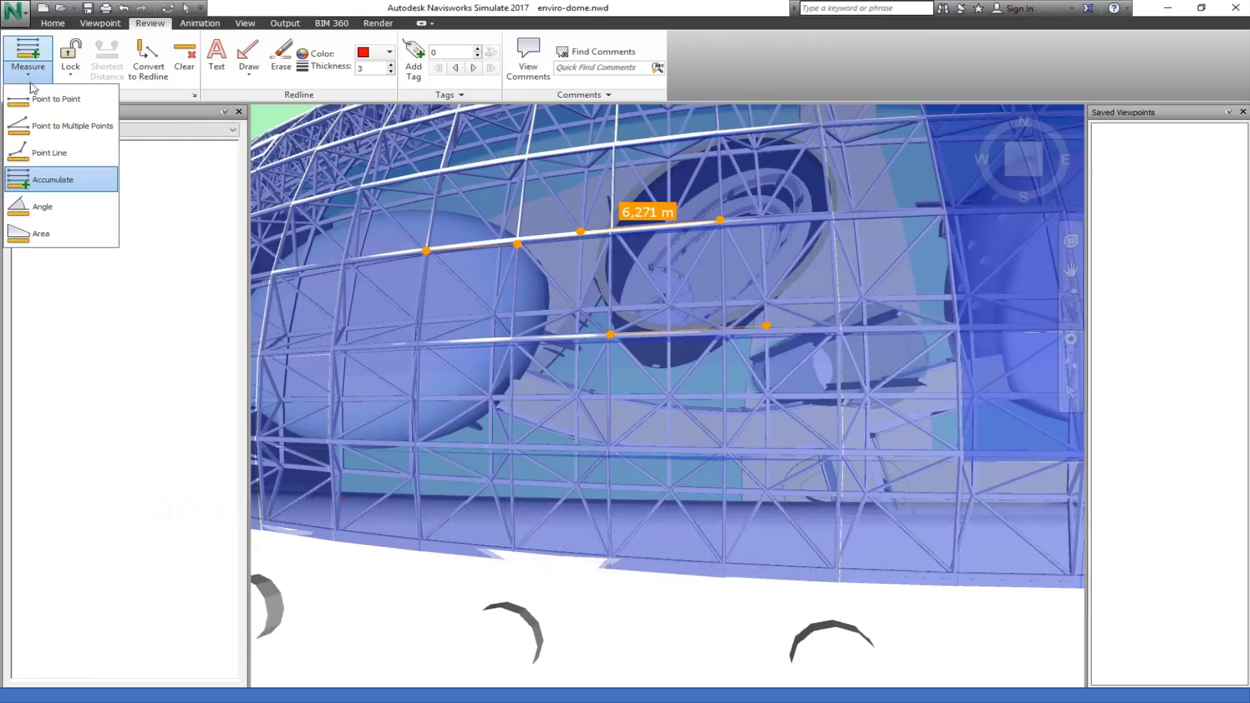
- Take an angle measurement on the dome frame reading 63,578°
click(37, 206)
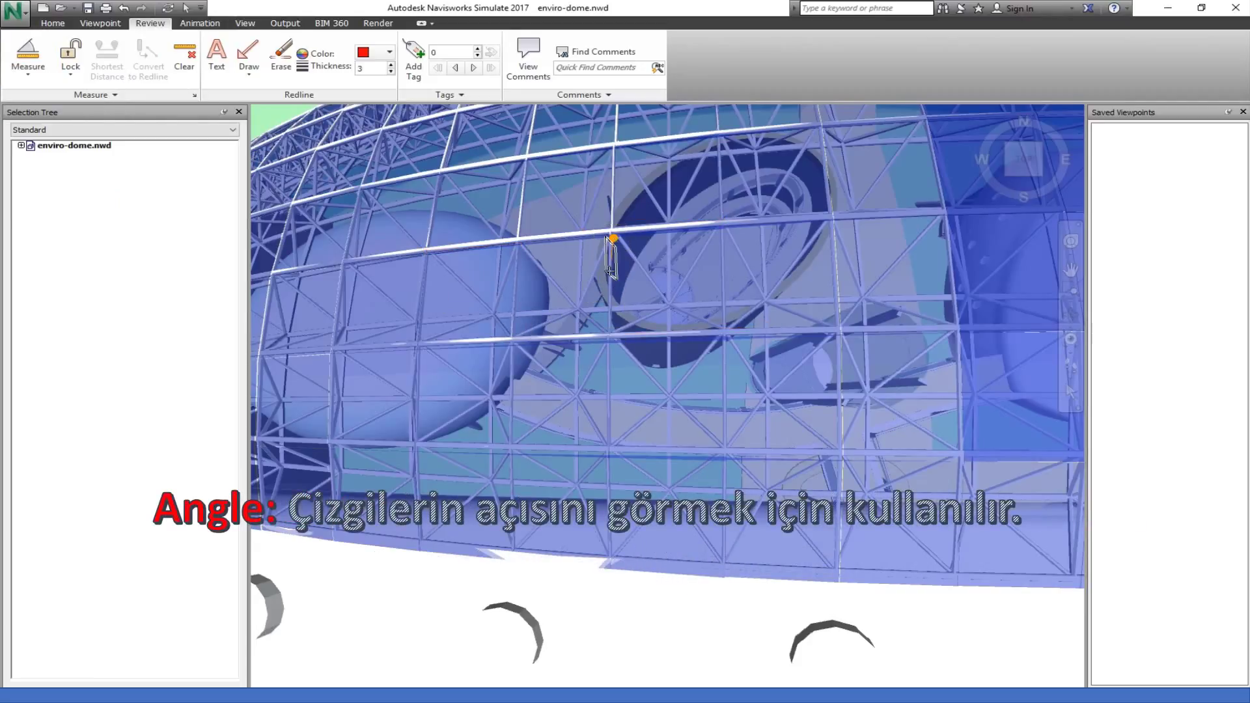
click(668, 306)
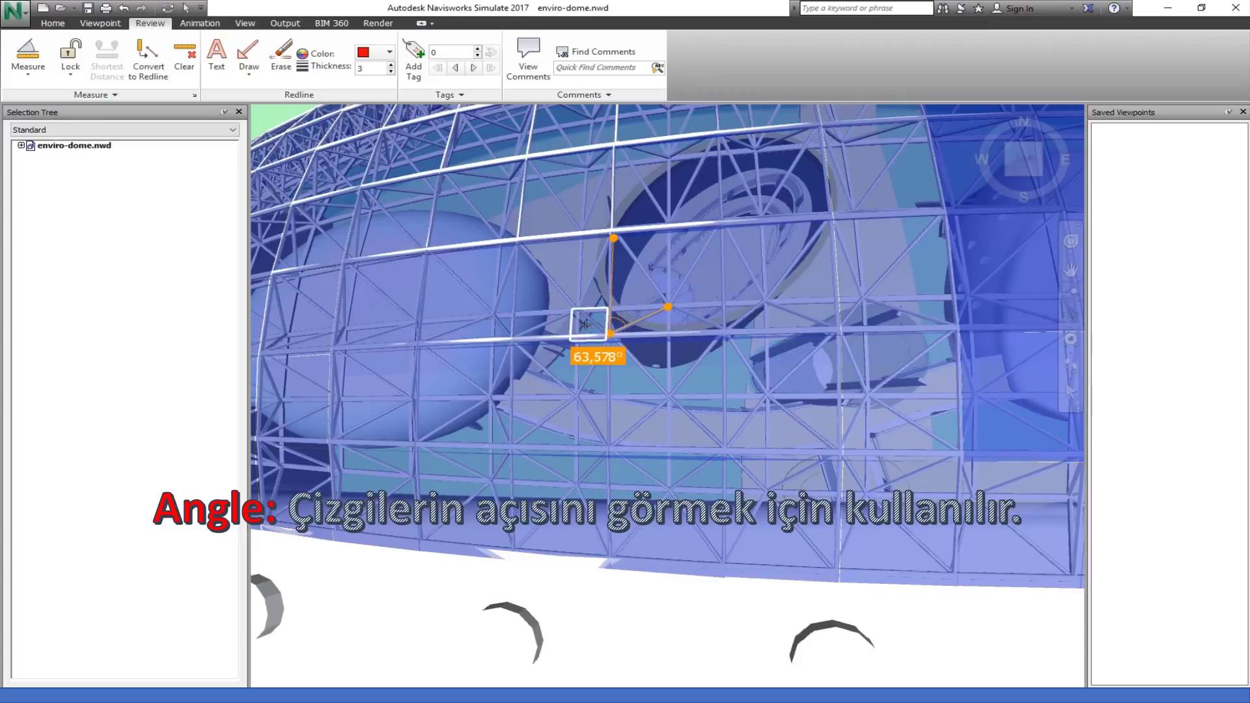
click(28, 72)
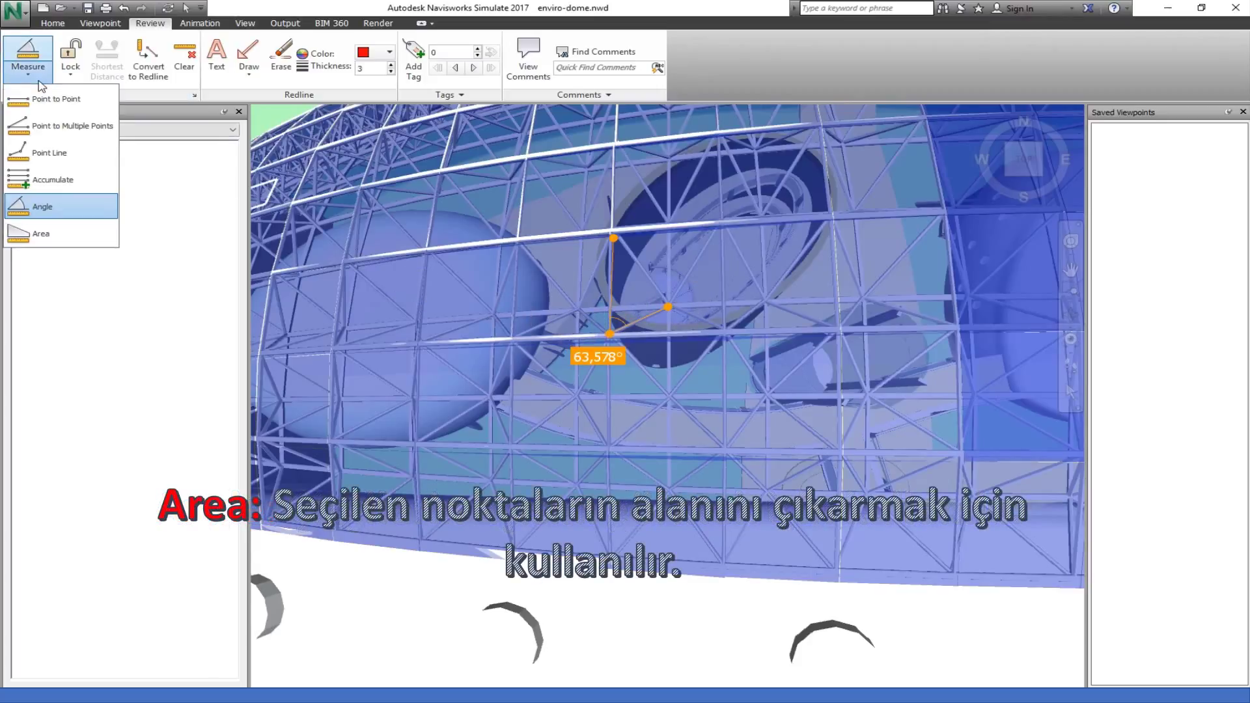
- Measure a four-corner Area of 2,934 m² on the frame, then return to Point to Point
click(46, 231)
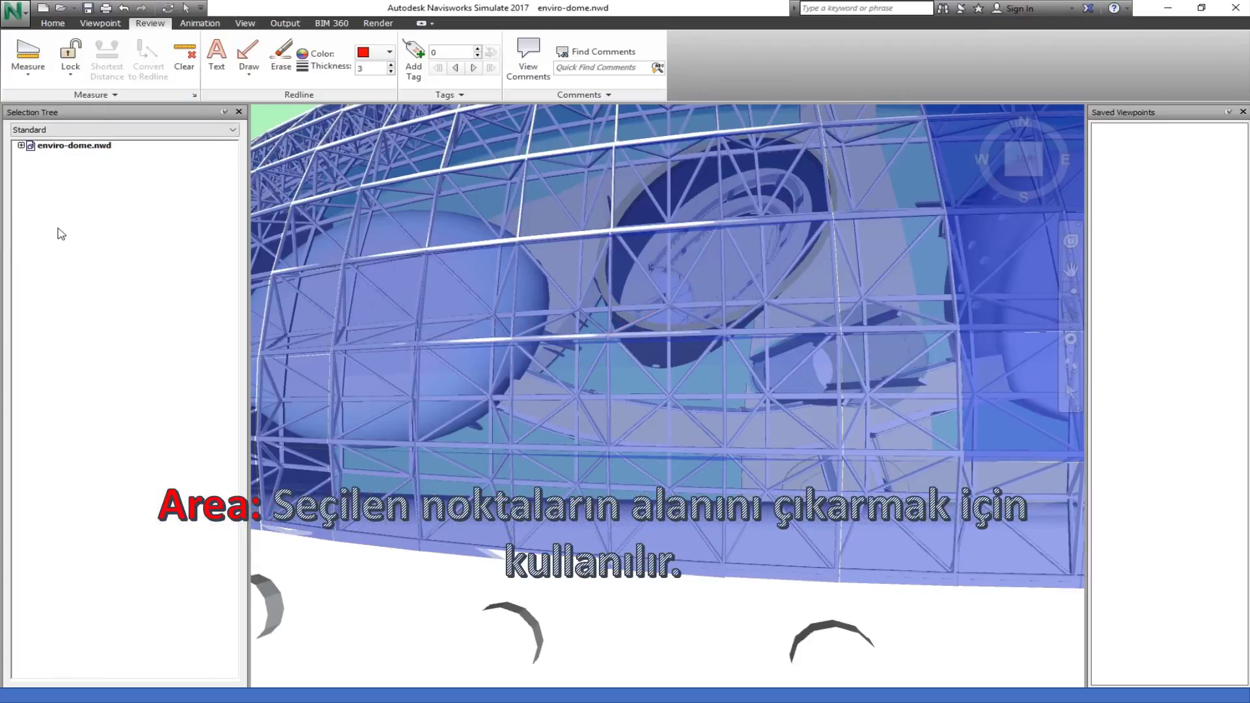
click(511, 336)
click(516, 244)
click(611, 230)
click(611, 336)
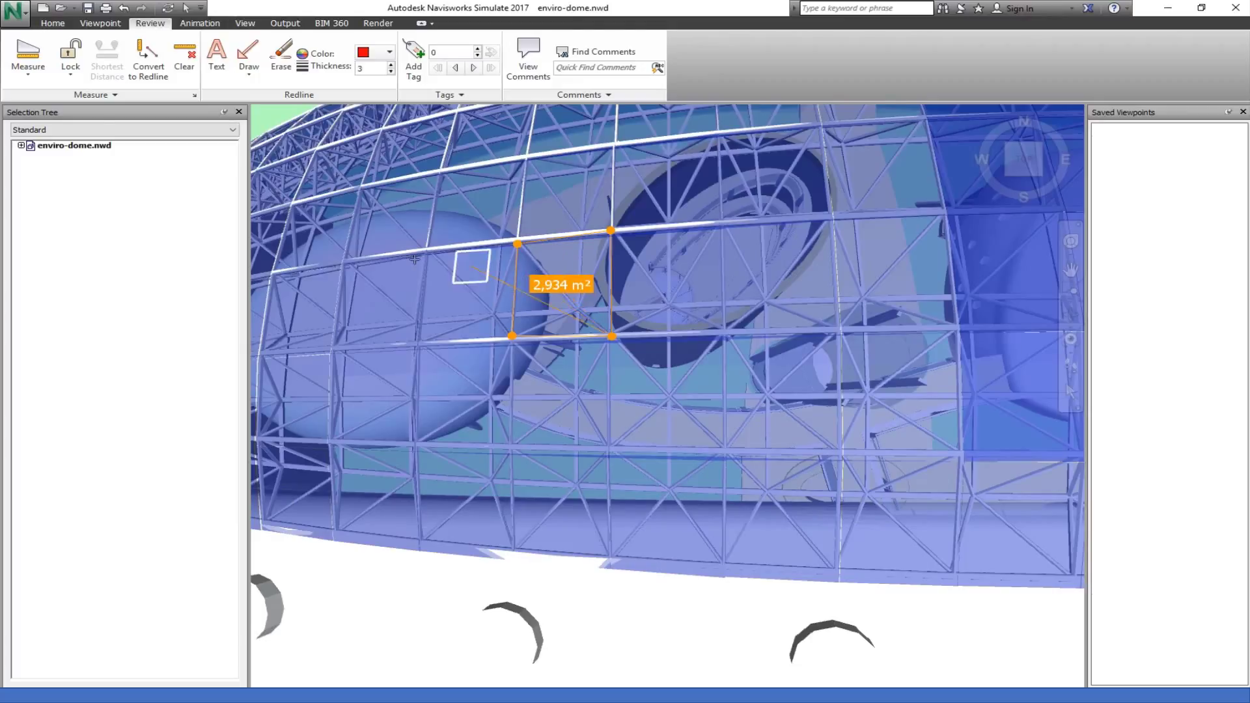
click(29, 70)
click(49, 99)
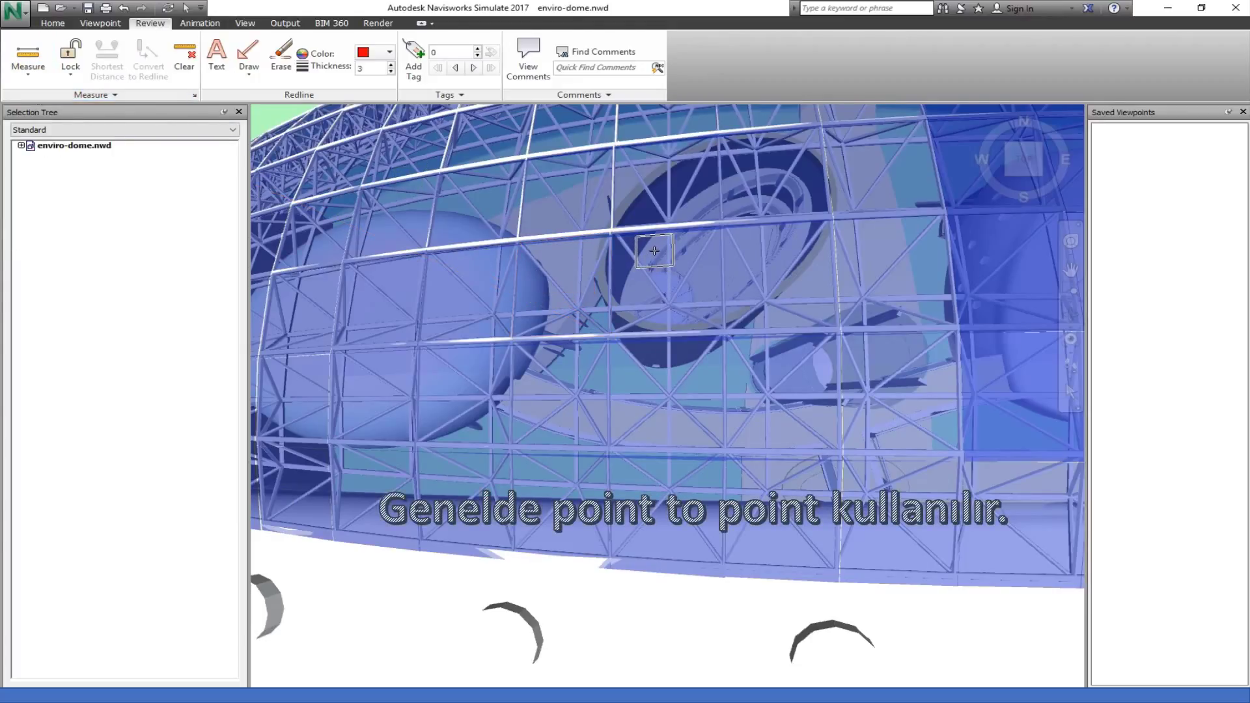
- Leave the axis lock unchanged and orbit inside the dome toward the walkway, white pod and yellow cylinder
click(80, 77)
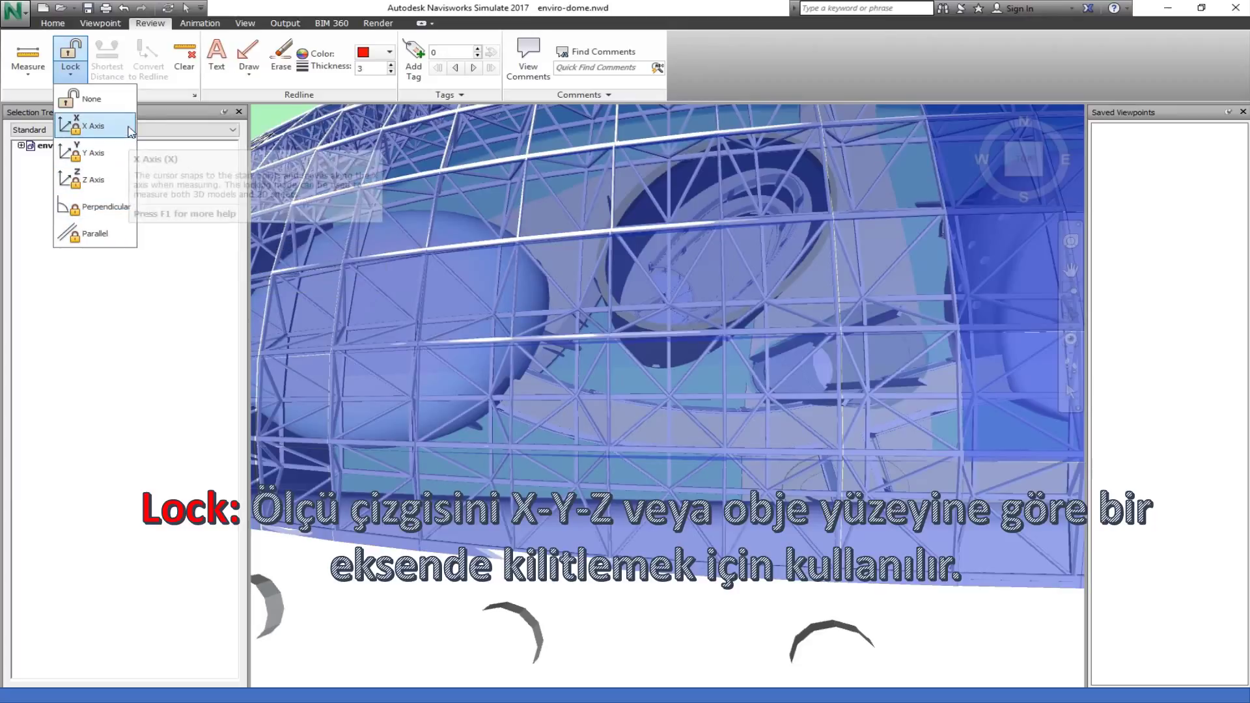
click(625, 267)
mouse_move(725, 307)
shift+middle_down()
mouse_move(712, 345)
mouse_move(687, 282)
mouse_move(693, 236)
mouse_move(496, 574)
mouse_move(522, 432)
mouse_move(531, 249)
shift+middle_up()
- Zoom and pan to frame the pod, walkway and cylinder from inside the dome
scroll(554, 458, up, 2)
scroll(555, 458, up, 1)
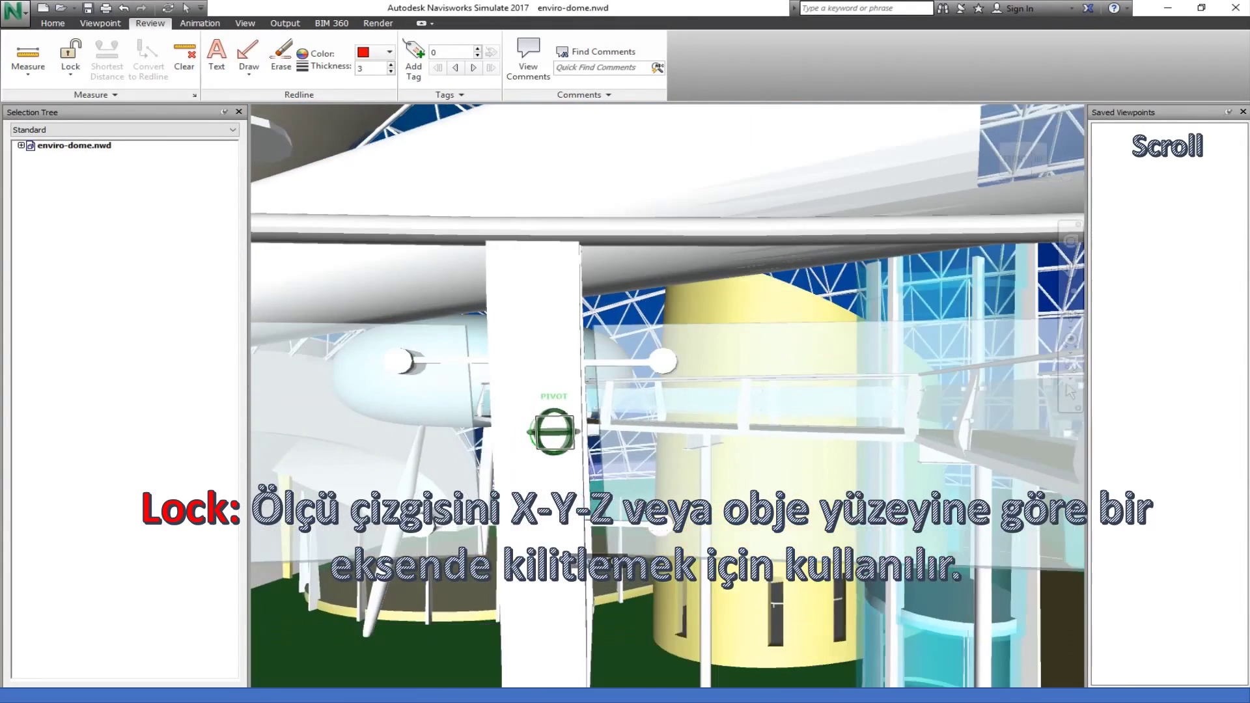
scroll(656, 538, up, 2)
scroll(657, 537, up, 2)
scroll(656, 538, down, 3)
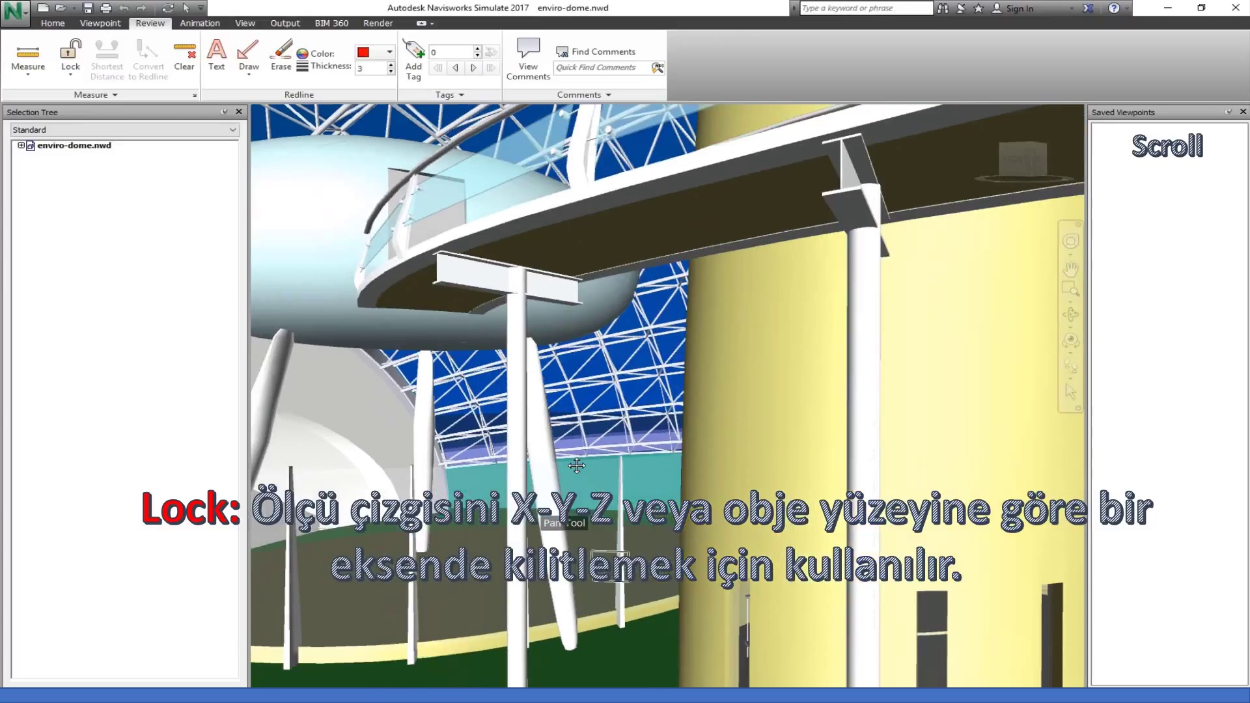
scroll(546, 487, down, 1)
scroll(546, 487, up, 2)
scroll(572, 460, down, 1)
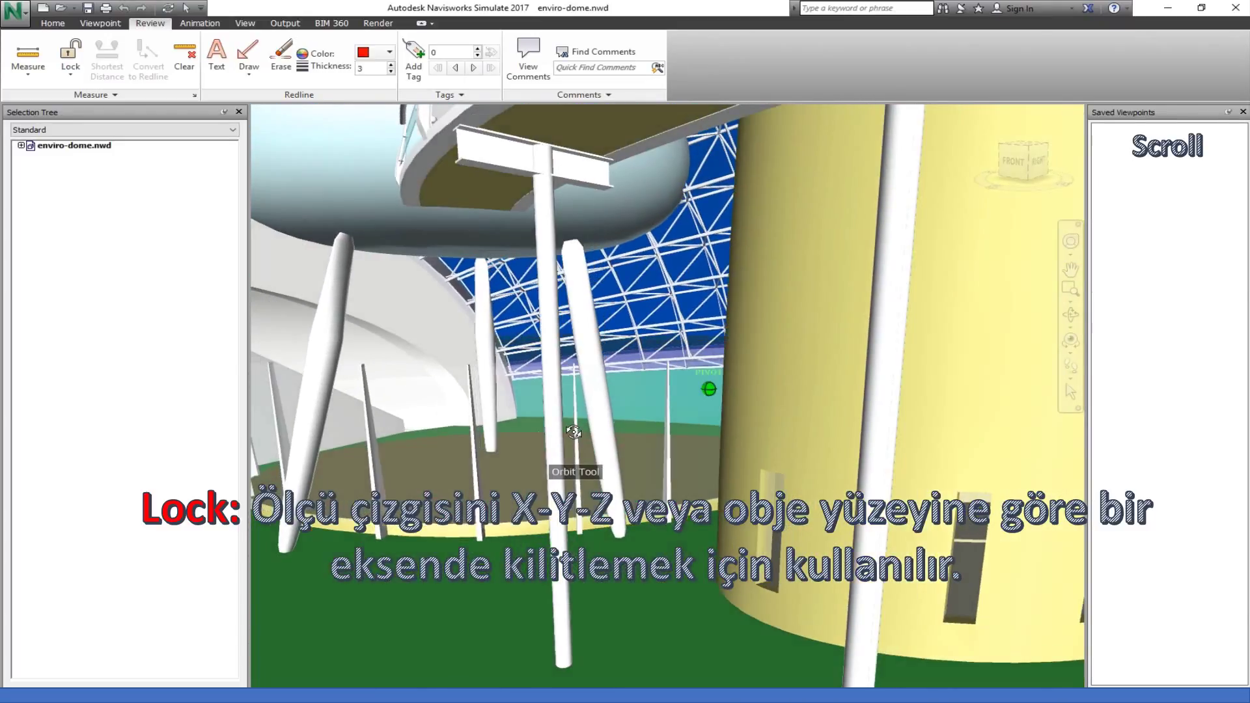
scroll(572, 460, down, 3)
mouse_move(558, 432)
middle_down()
mouse_move(568, 425)
mouse_move(551, 422)
middle_up()
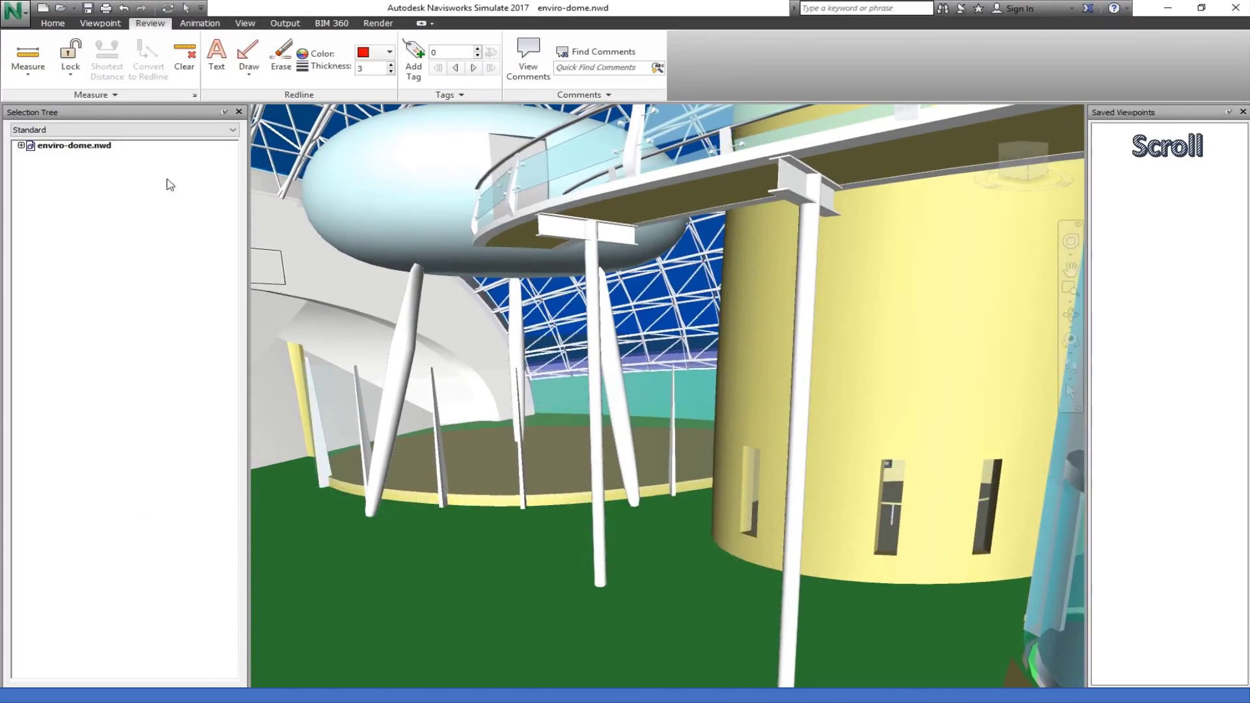
- Lock measuring to the Z axis and measure the ground-to-walkway height of 6,339 m
click(71, 62)
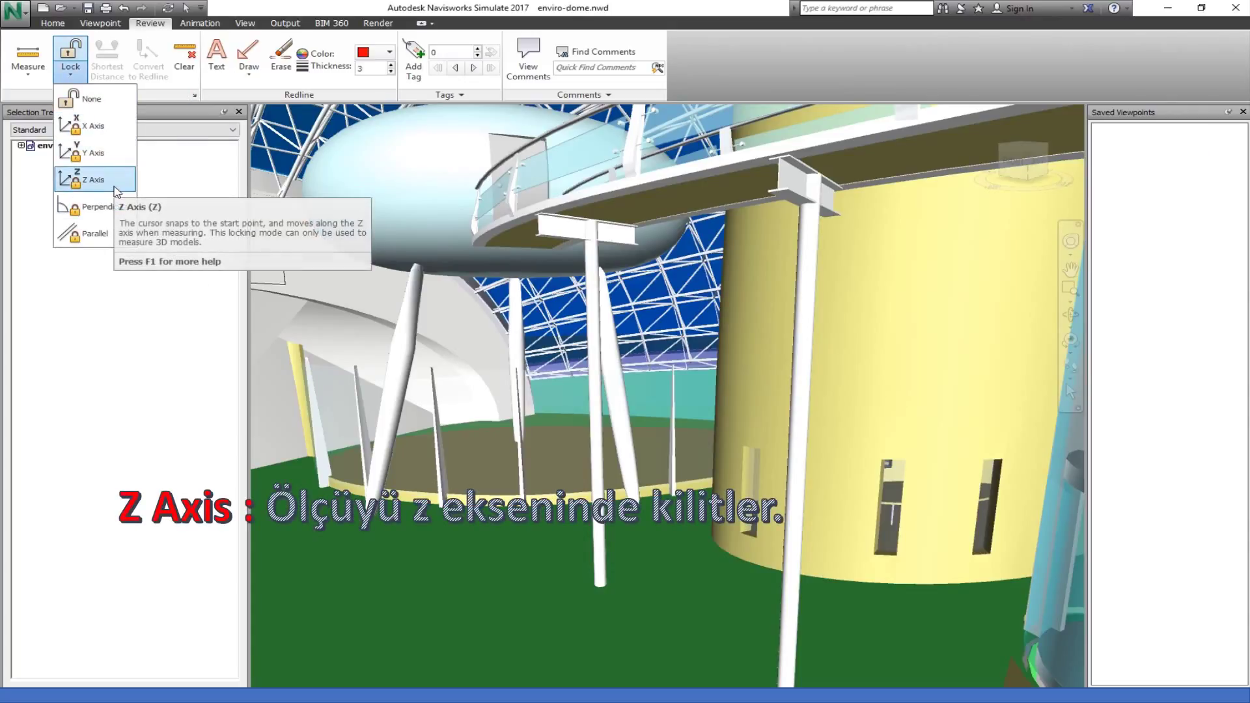
click(112, 189)
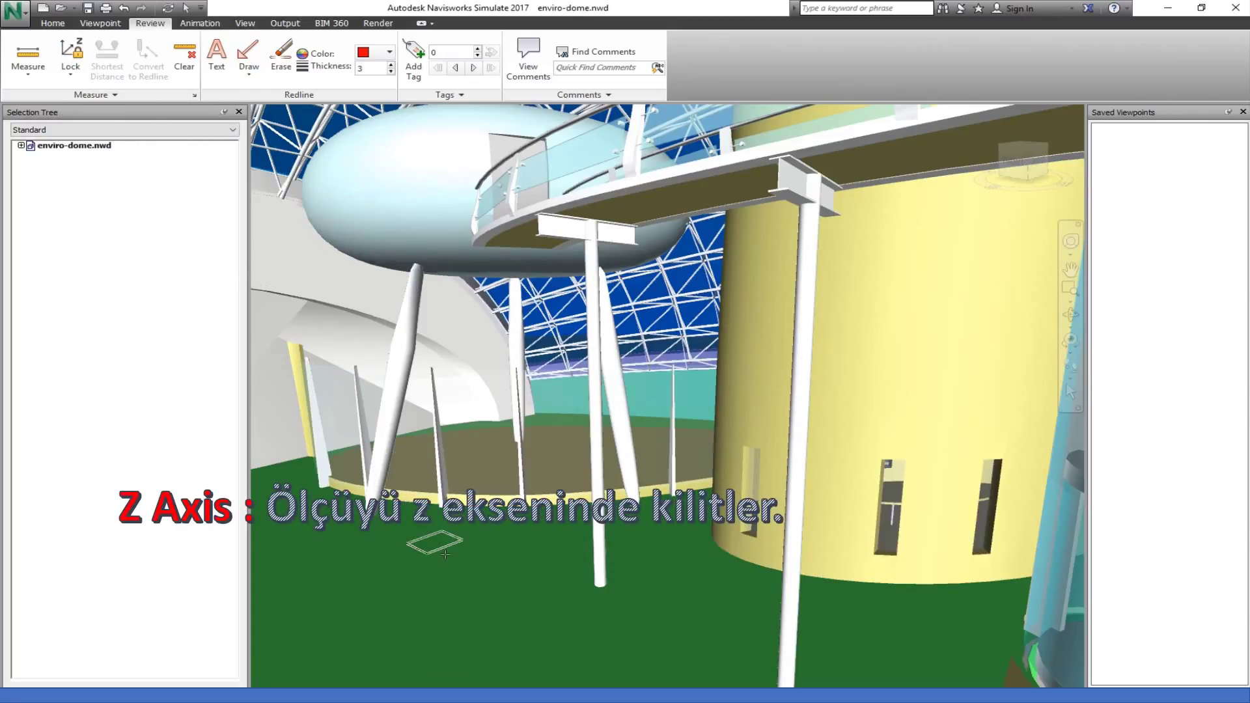
click(455, 601)
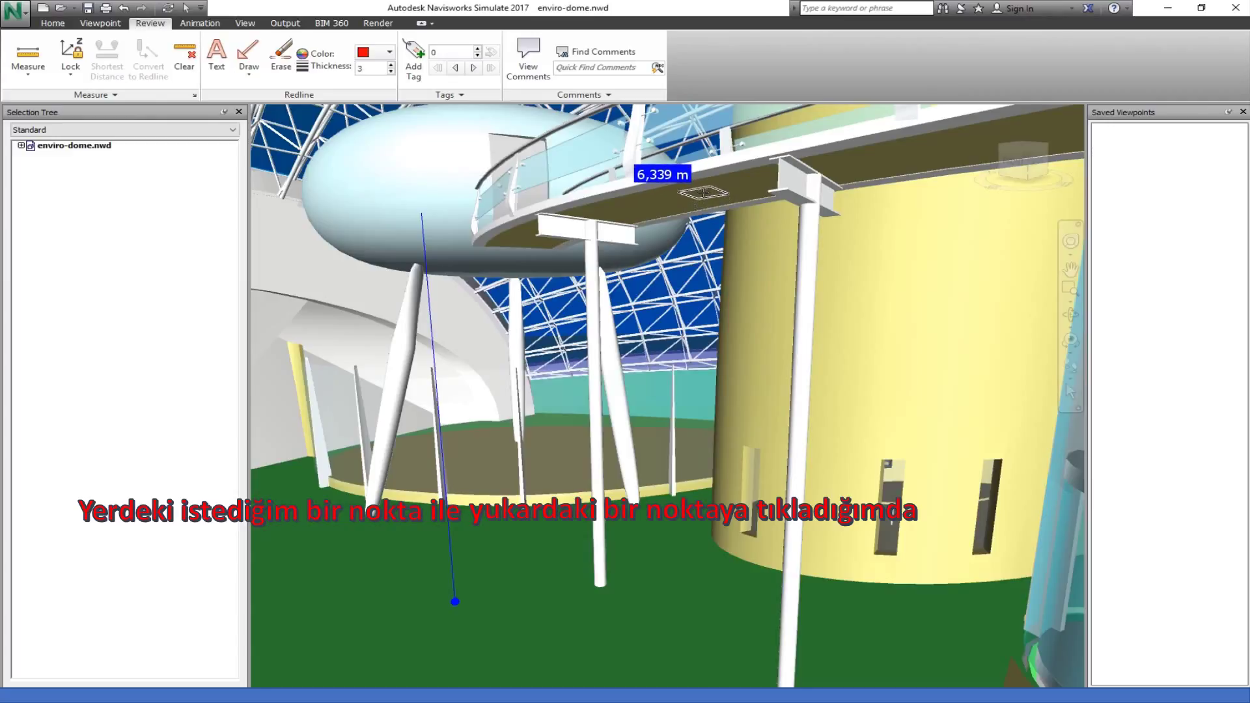
click(704, 193)
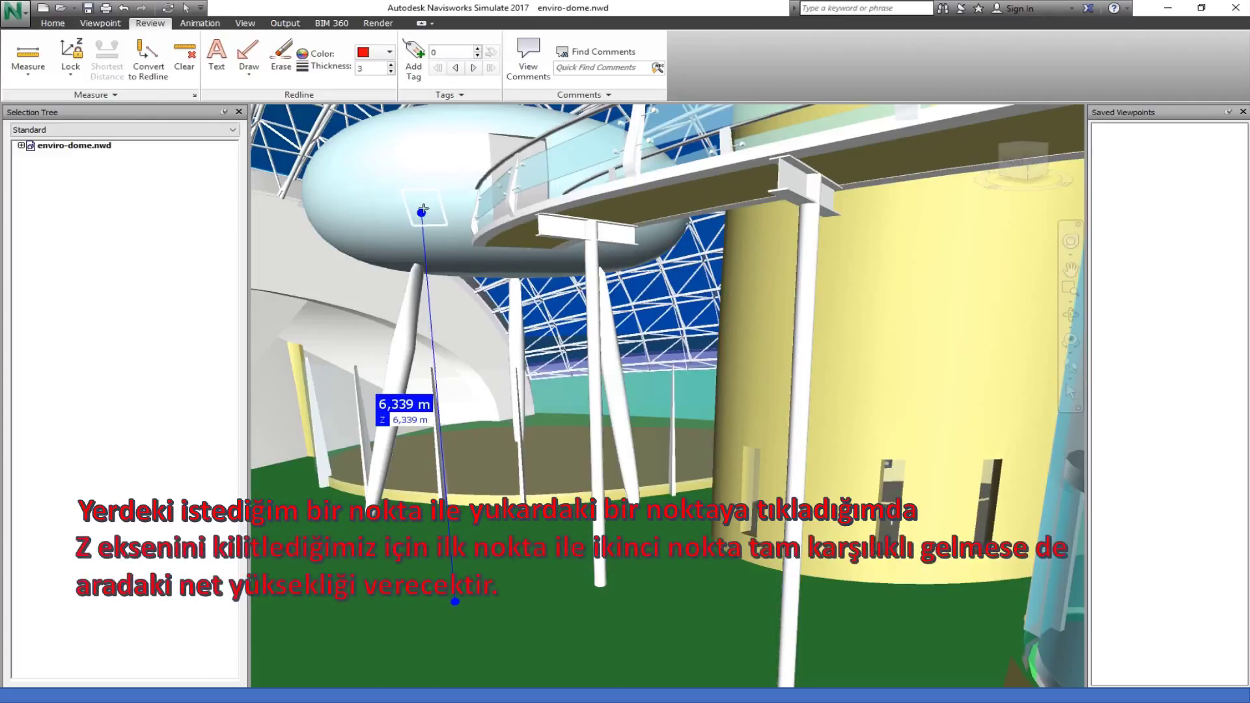
click(671, 197)
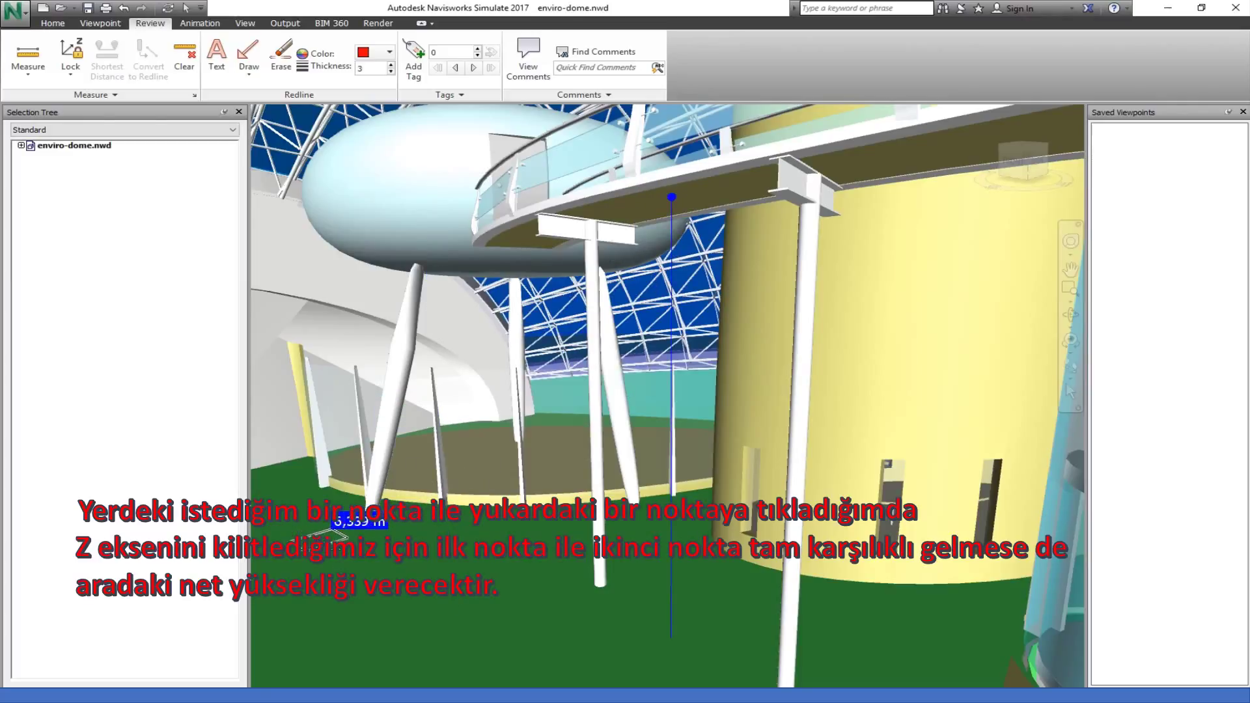
click(515, 579)
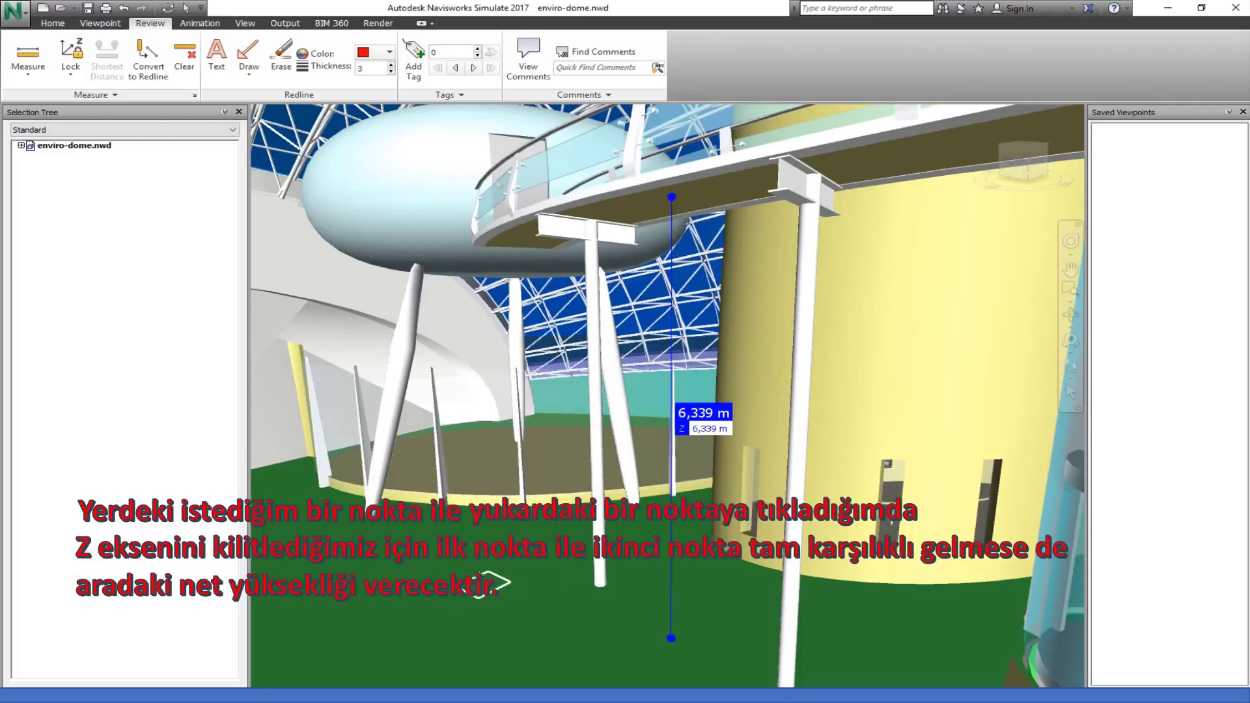
click(70, 66)
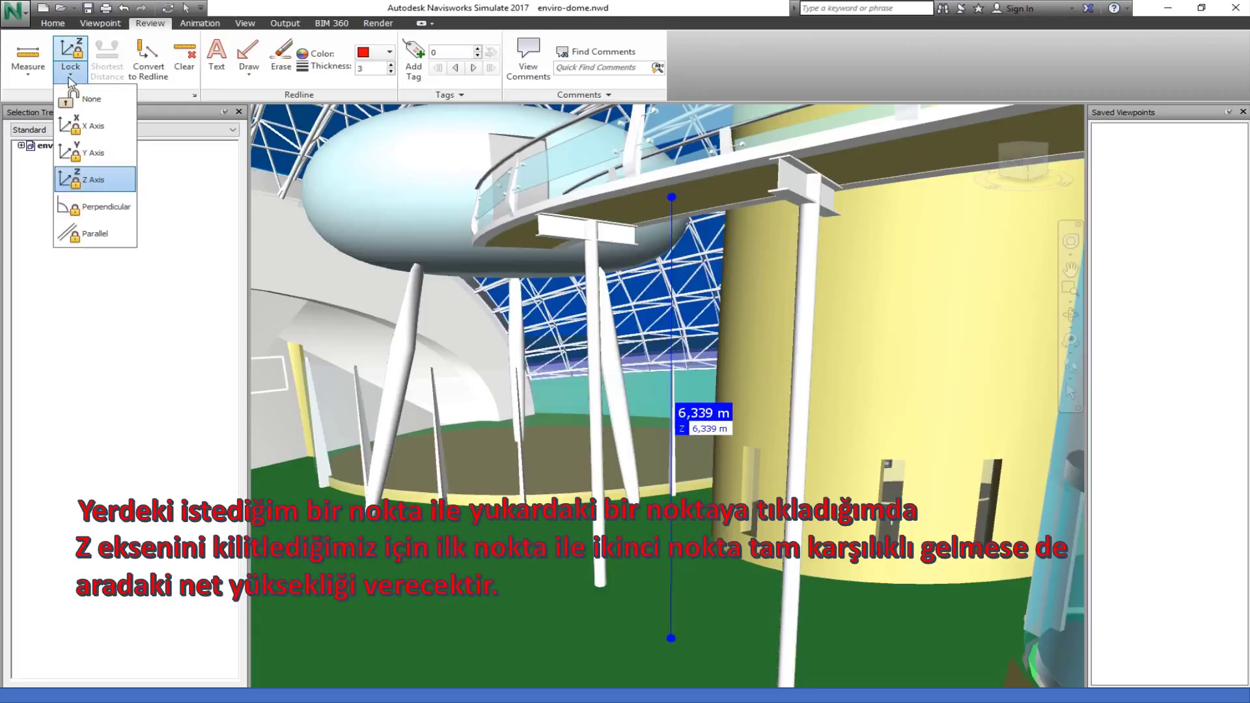
- Measure the X-axis-locked 3,604 m distance between the left and right walkway support beams
click(110, 160)
middle_drag(647, 207, 599, 280)
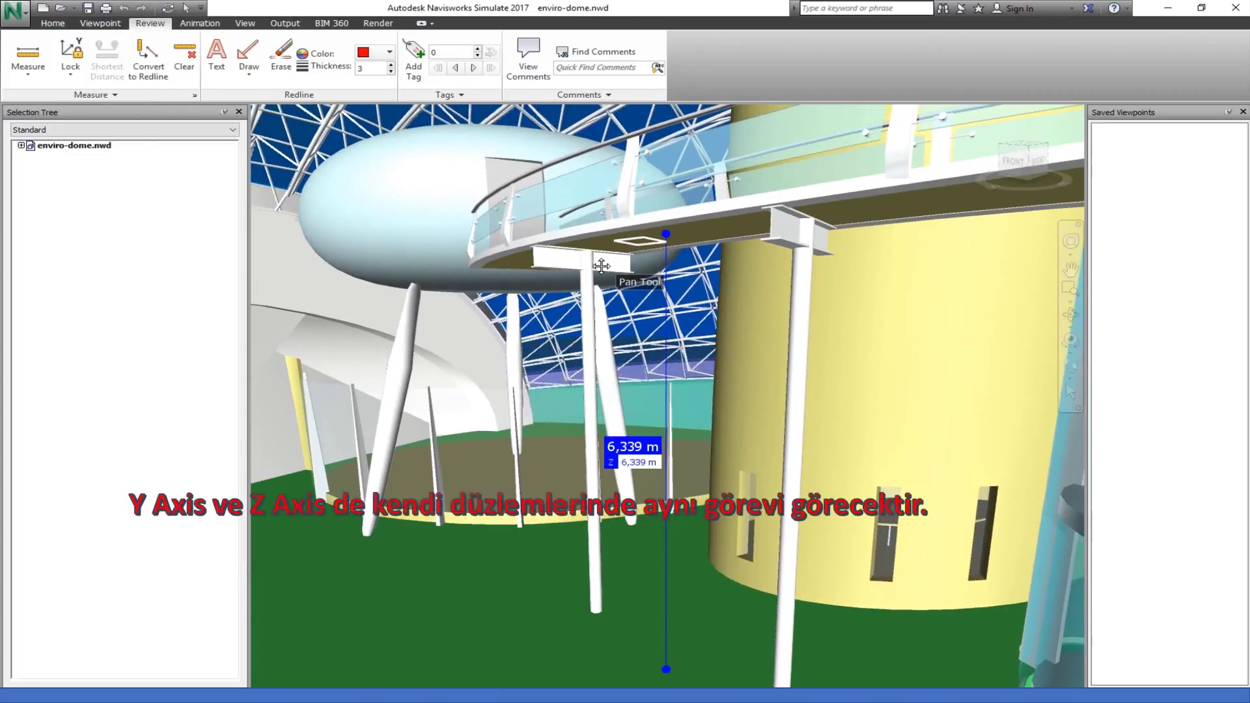
click(563, 260)
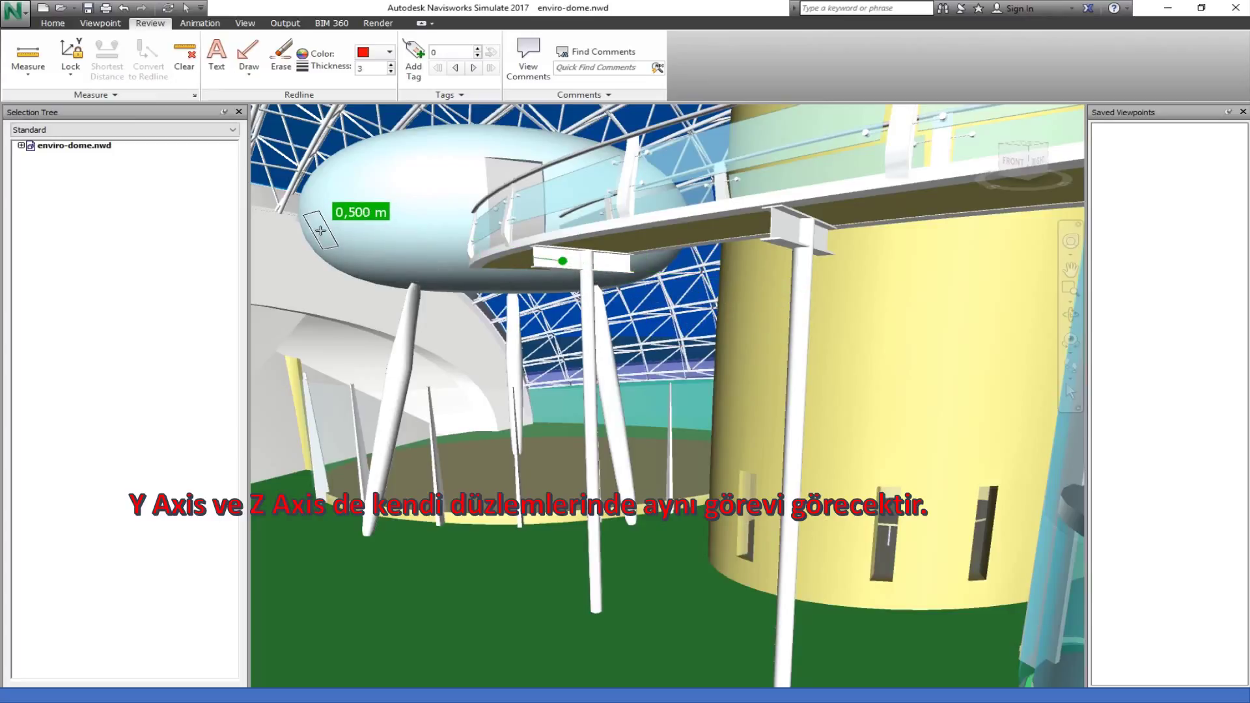
click(71, 74)
click(98, 123)
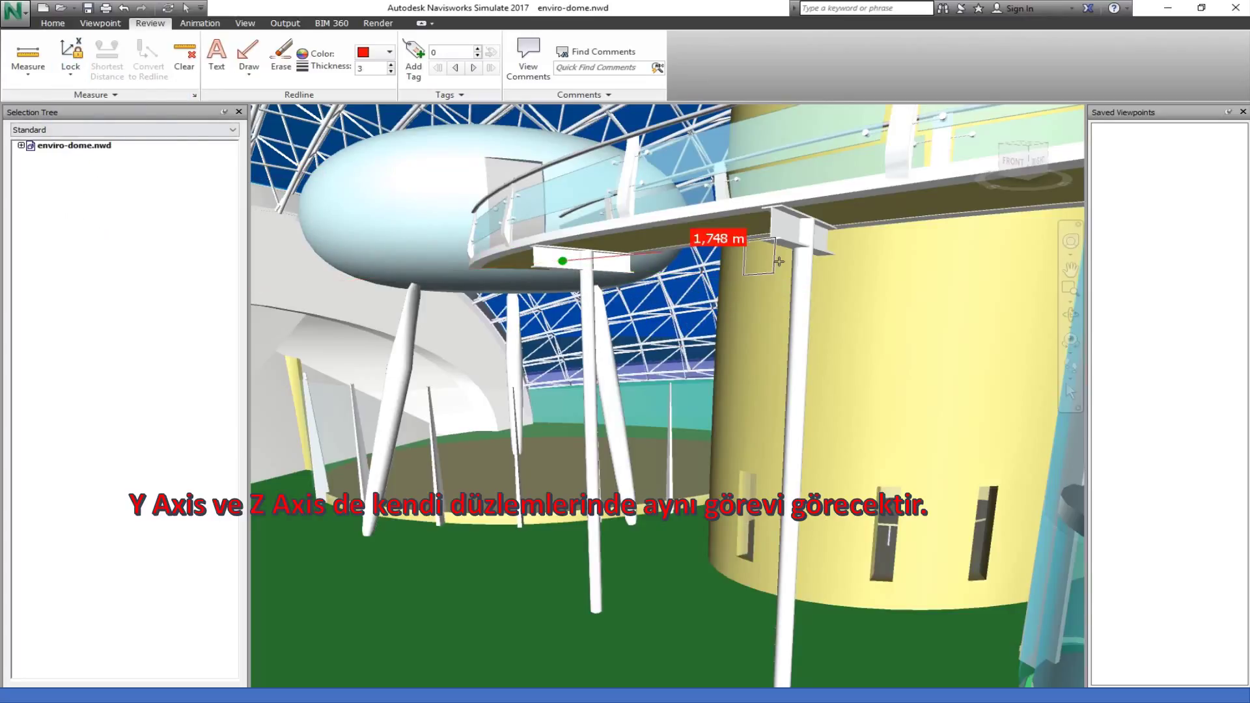
click(776, 226)
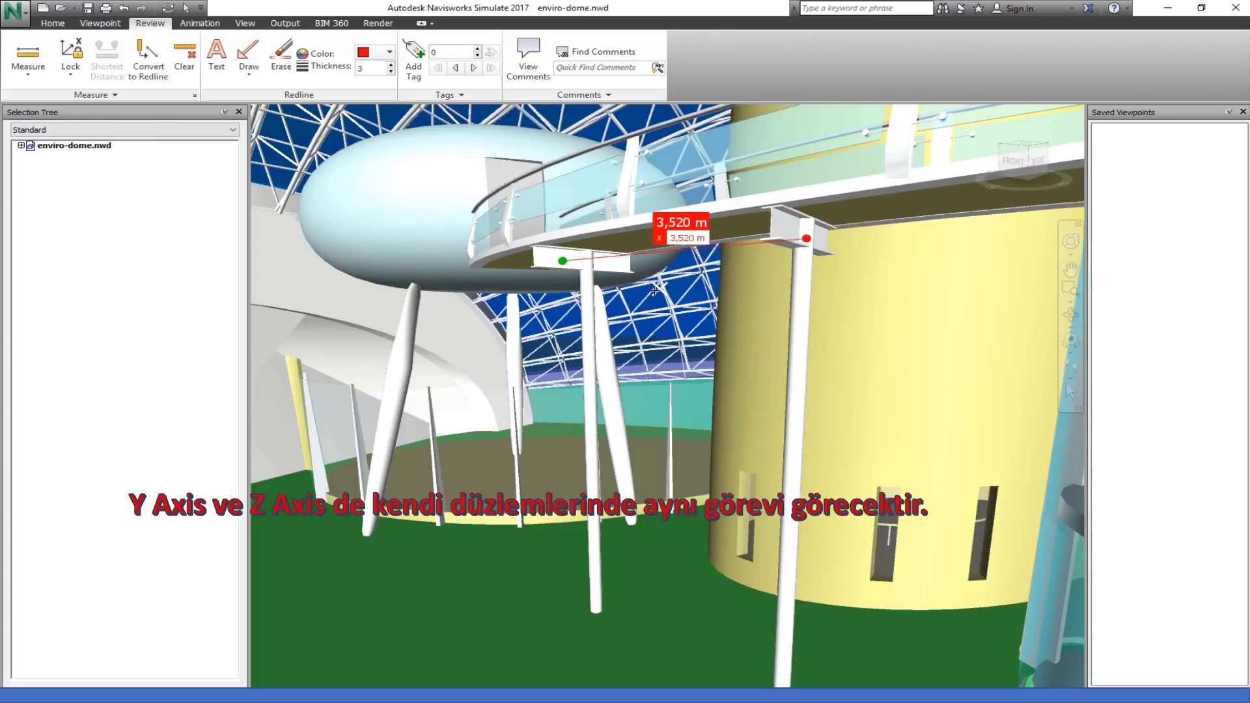
click(541, 261)
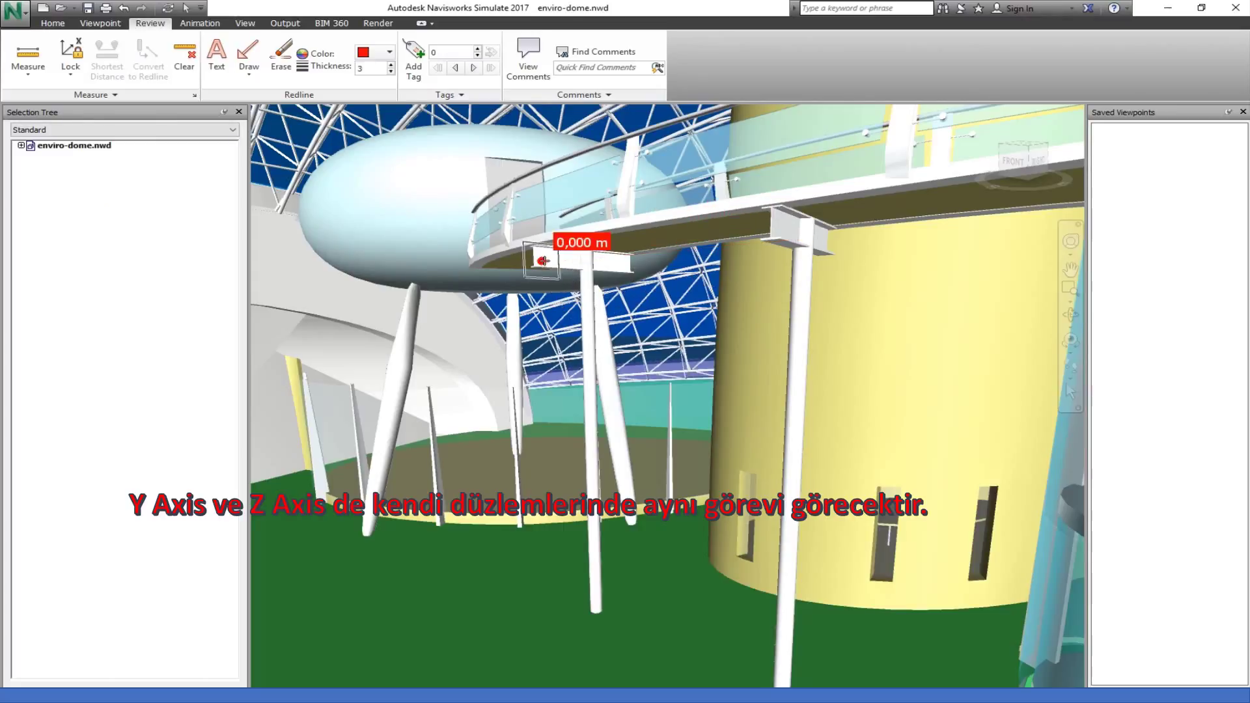
click(787, 229)
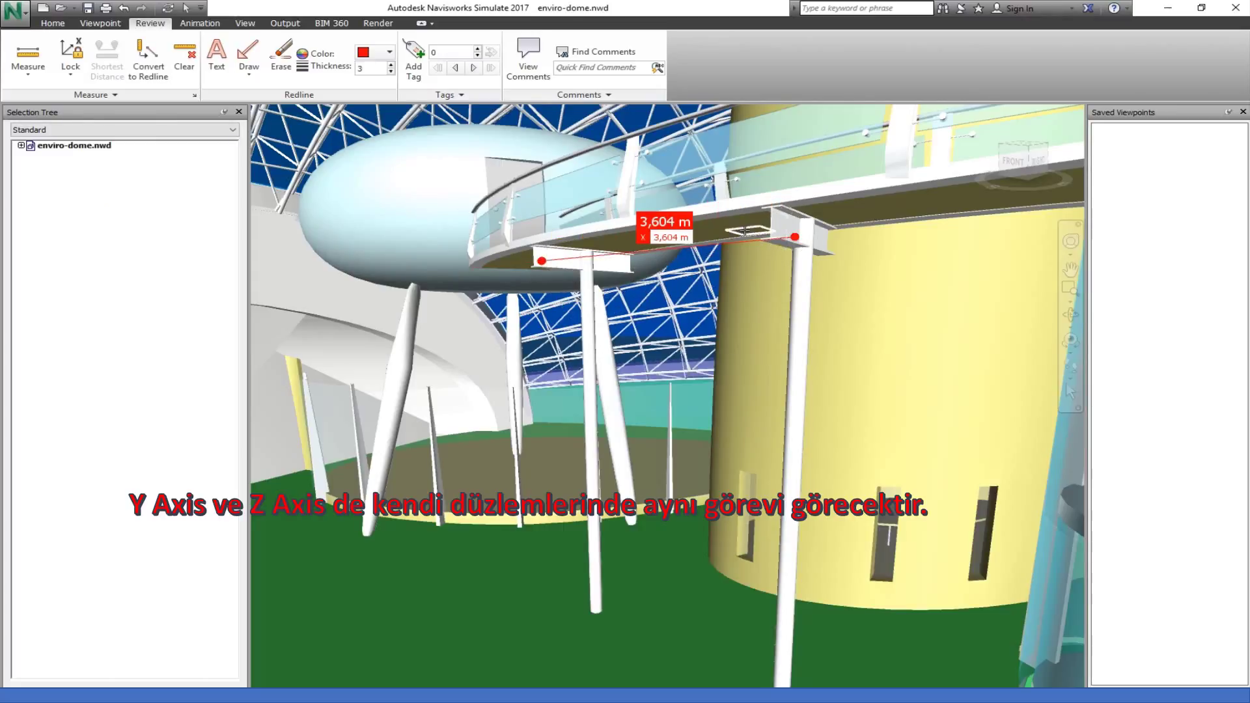
click(71, 73)
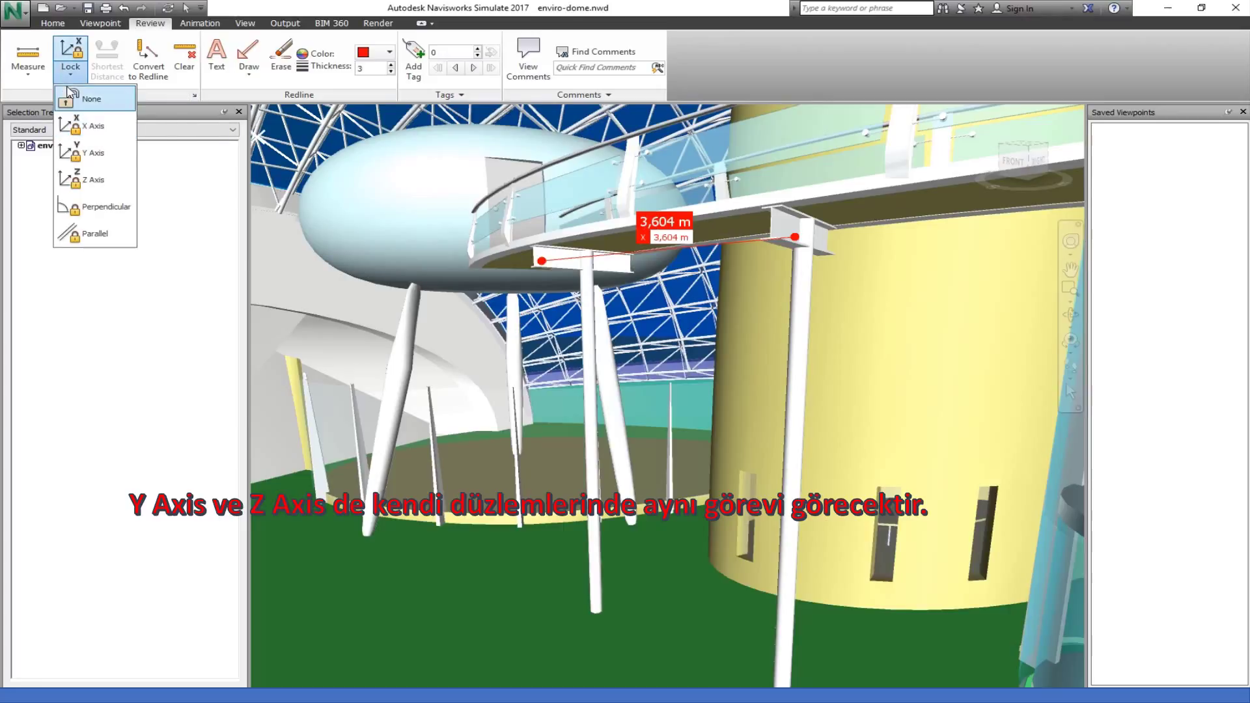
- Unlock the axis, save the 3,604 m measurement as viewpoint View, then delete that viewpoint
click(72, 99)
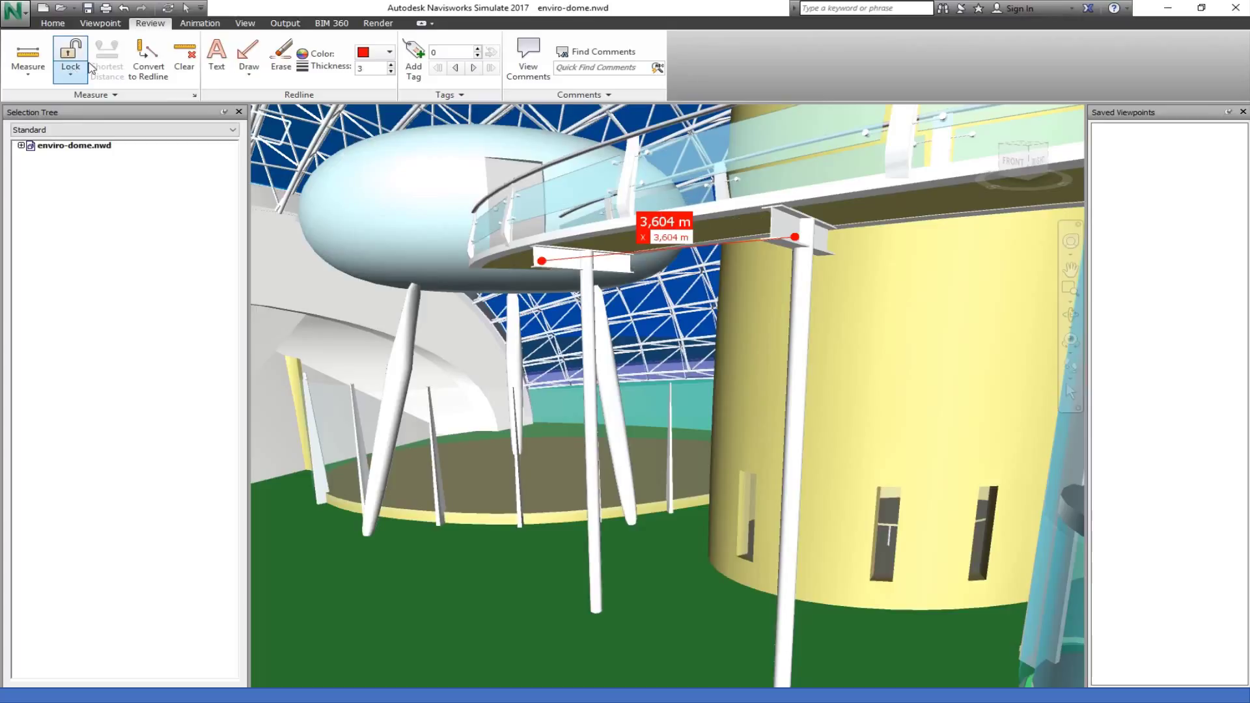
click(147, 58)
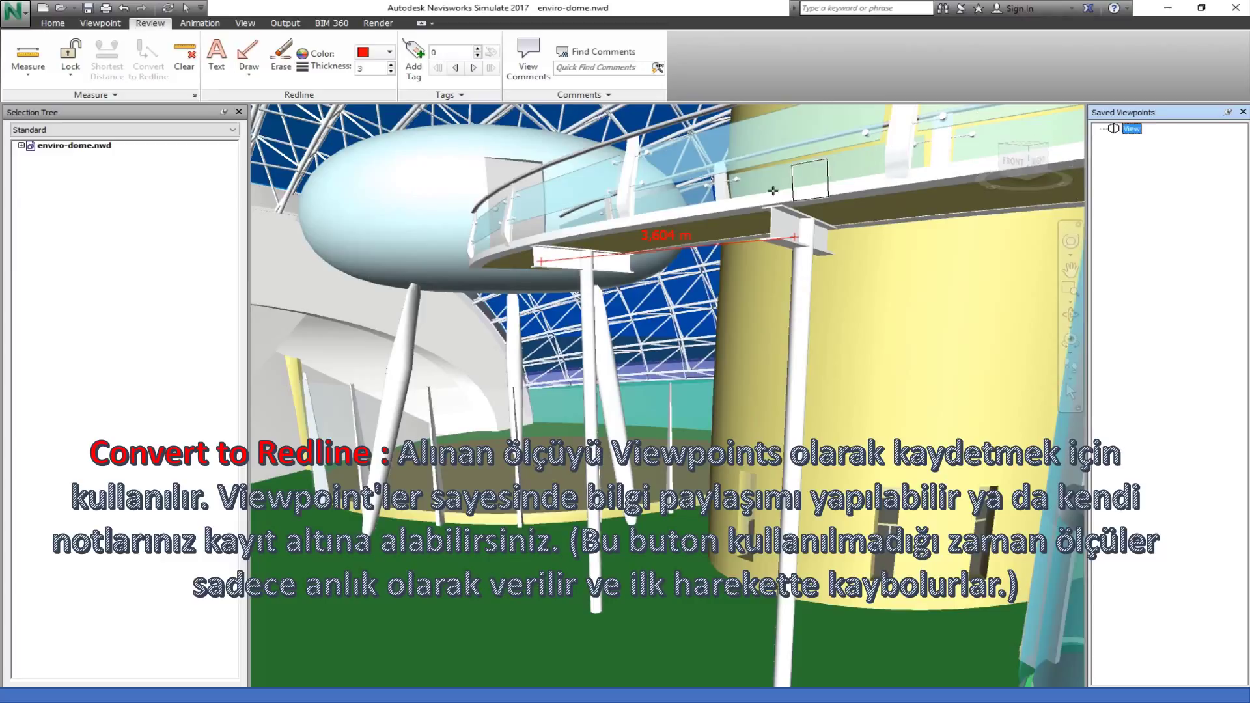
mouse_move(720, 195)
mouse_down()
mouse_move(712, 271)
mouse_move(824, 279)
mouse_up()
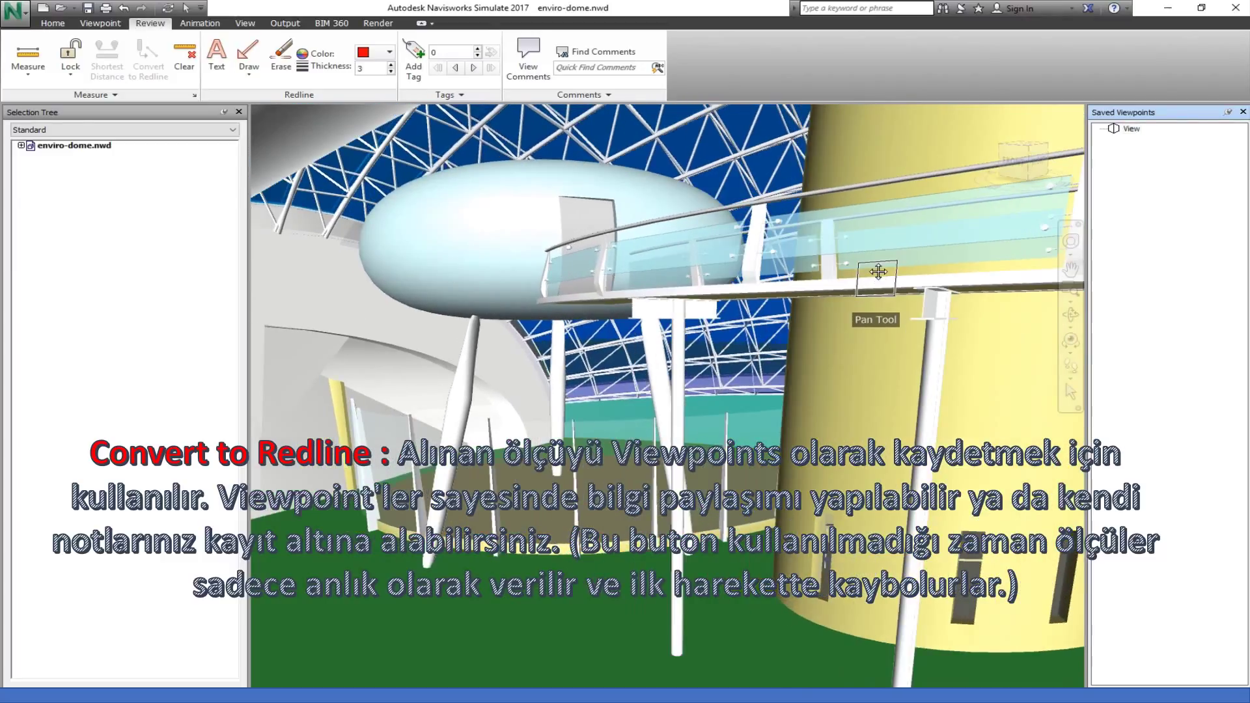
click(1126, 130)
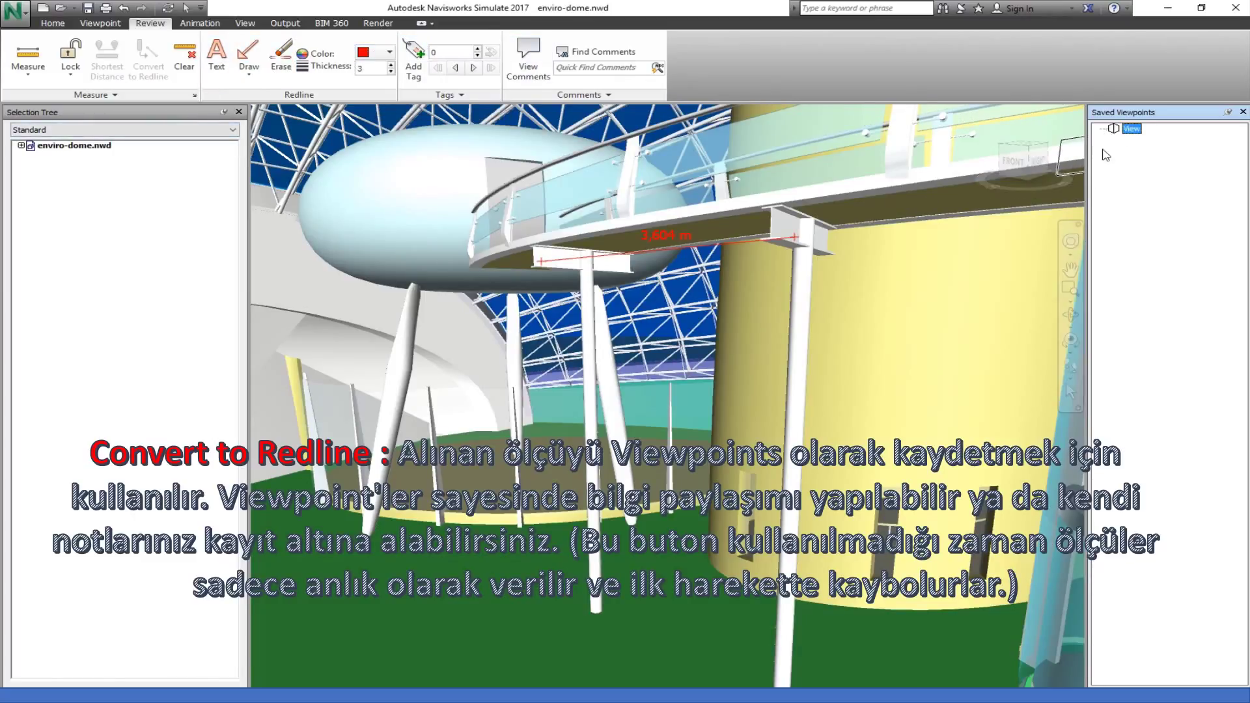
right_click(1135, 133)
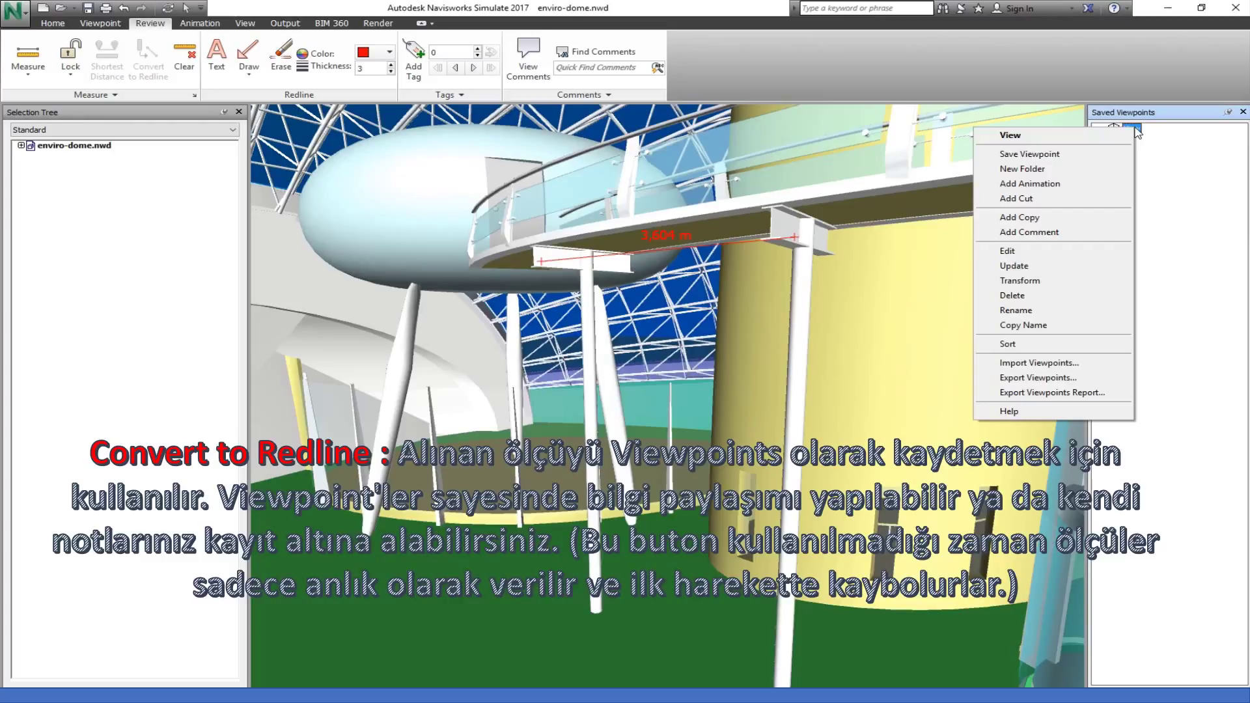
click(1051, 296)
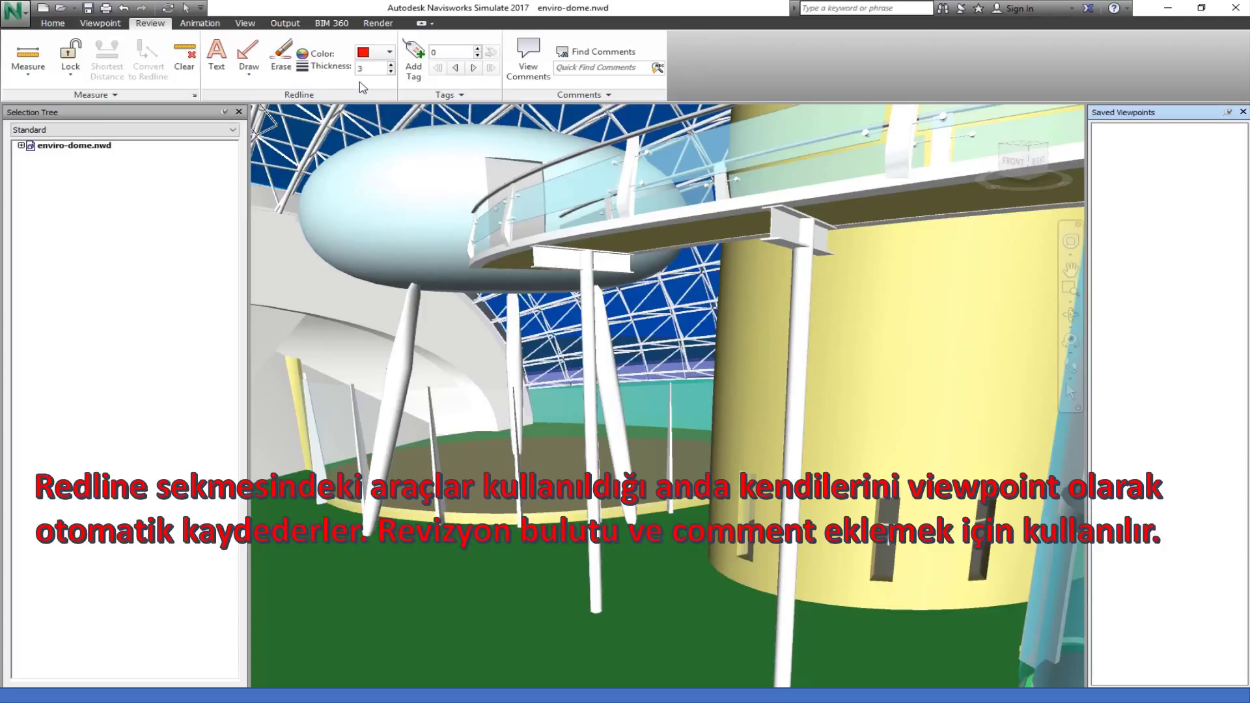
- Place red redline text 'Deneme' above the walkway column and recall it through viewpoint View
click(230, 70)
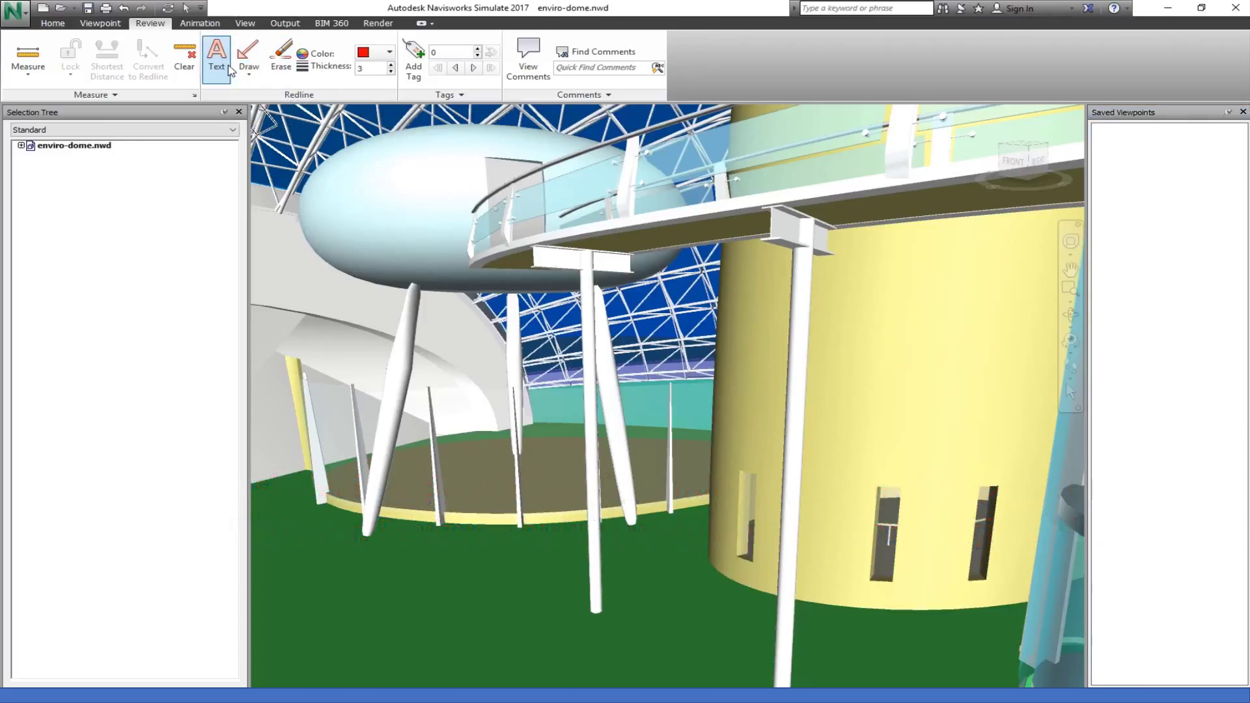
click(567, 254)
text(Deneme)
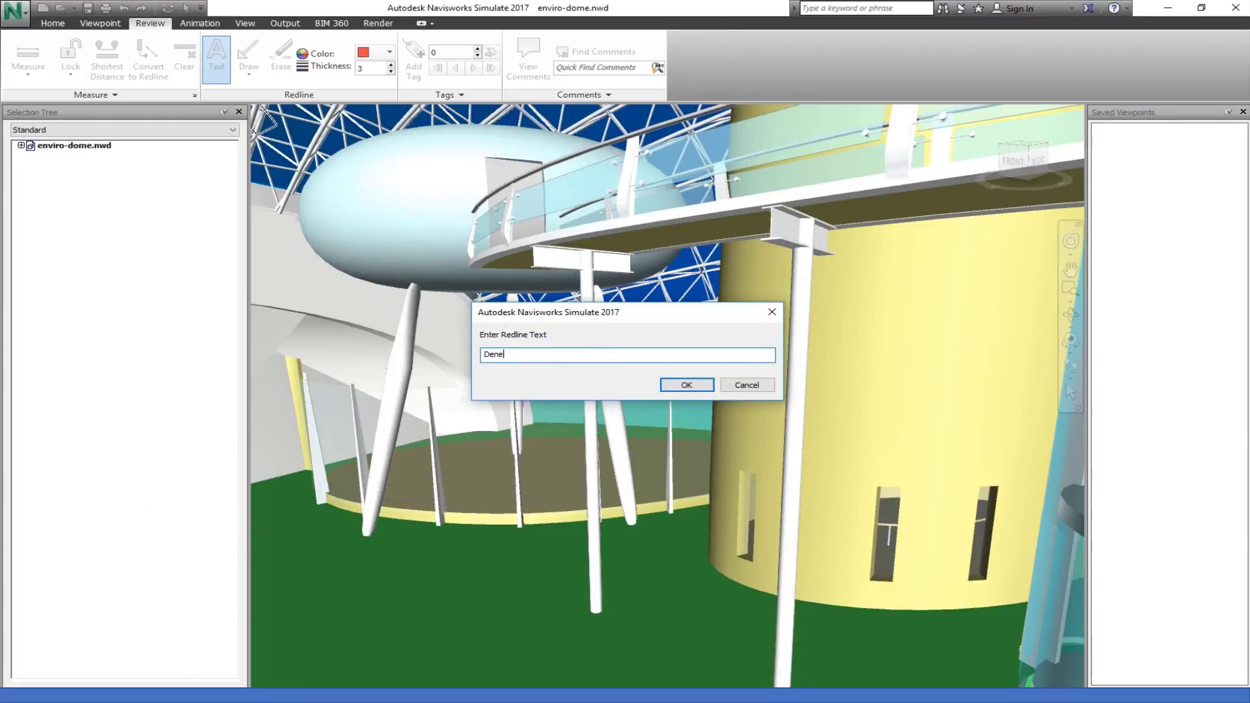
key(Return)
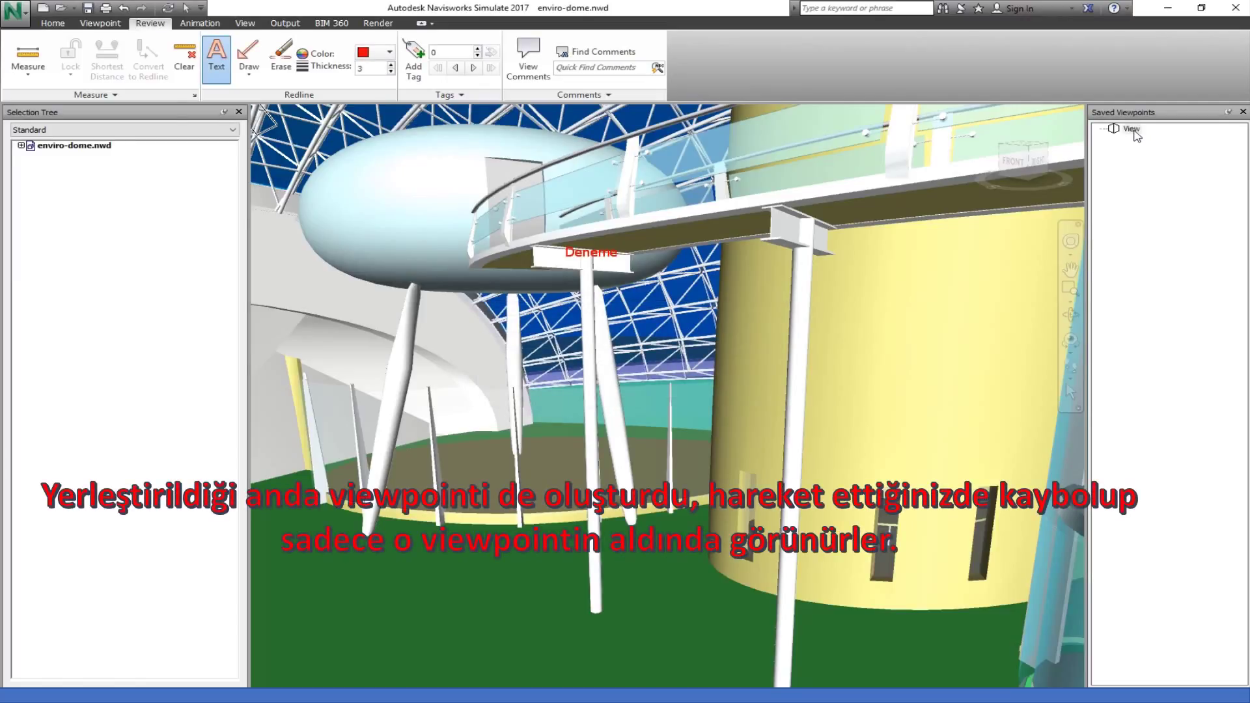
middle_click(935, 203)
click(1132, 128)
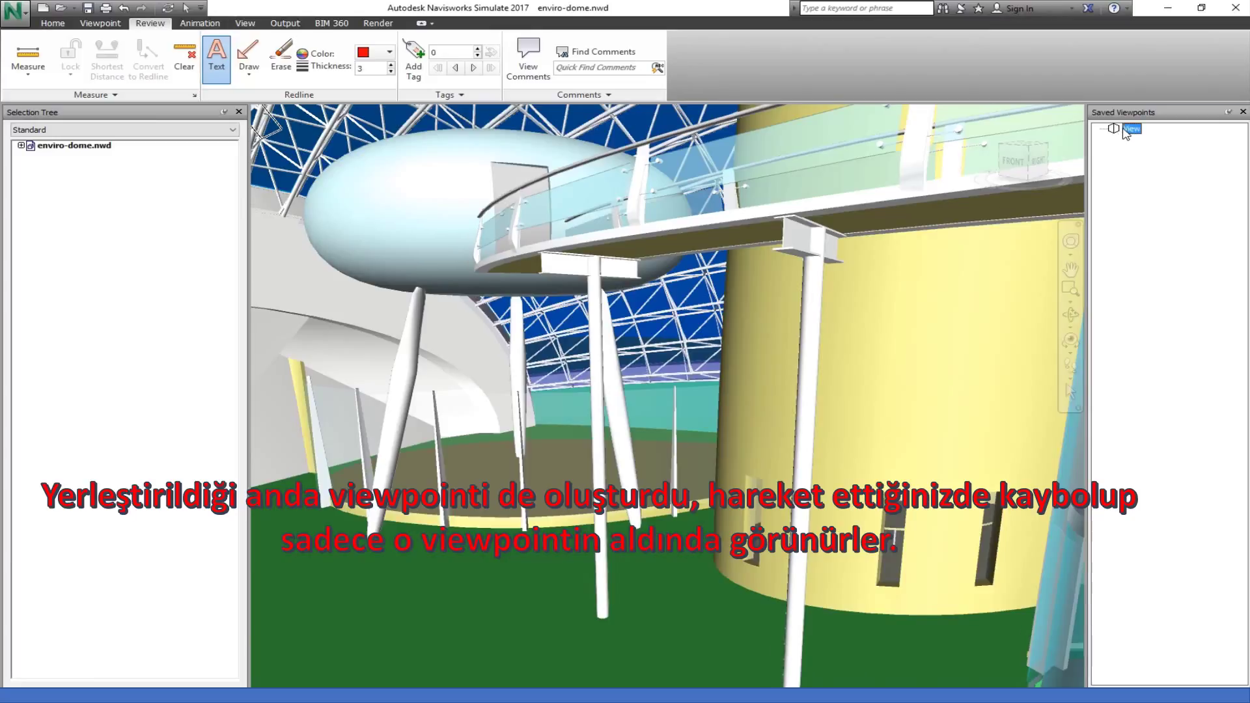
- Draw a red redline arrow up toward the walkway plus freehand strokes, then recall viewpoint View
click(249, 59)
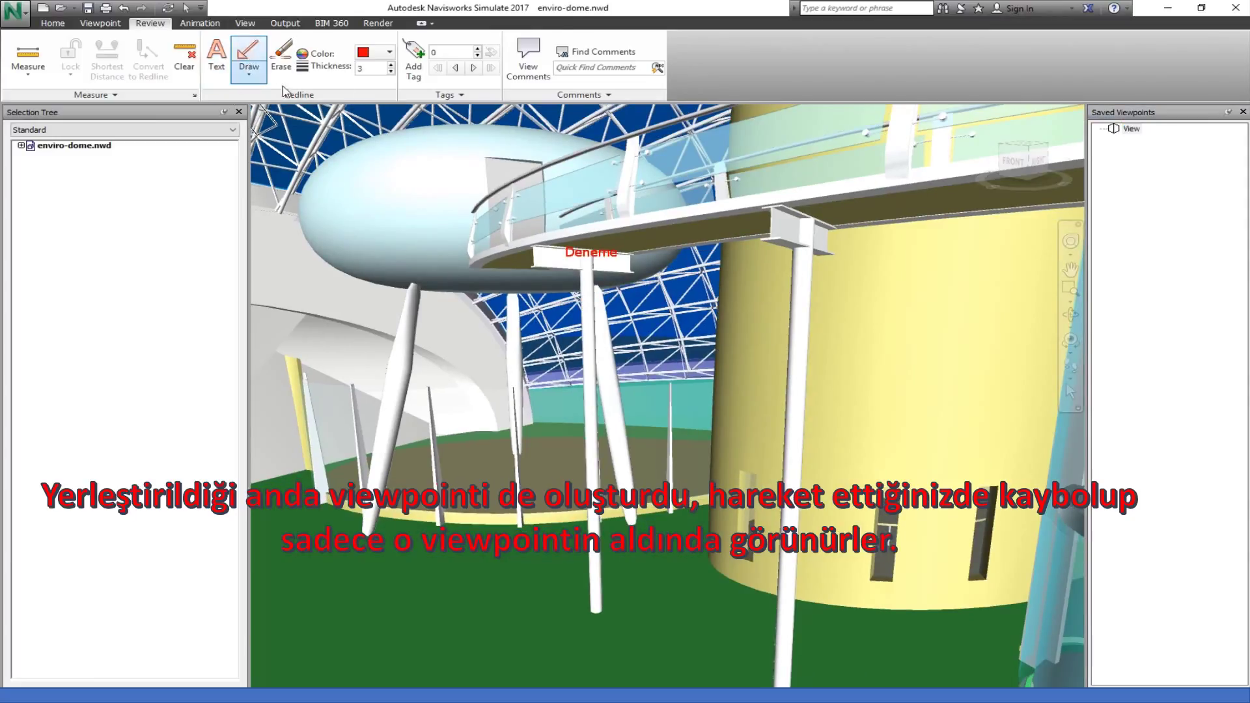
drag(594, 390, 725, 253)
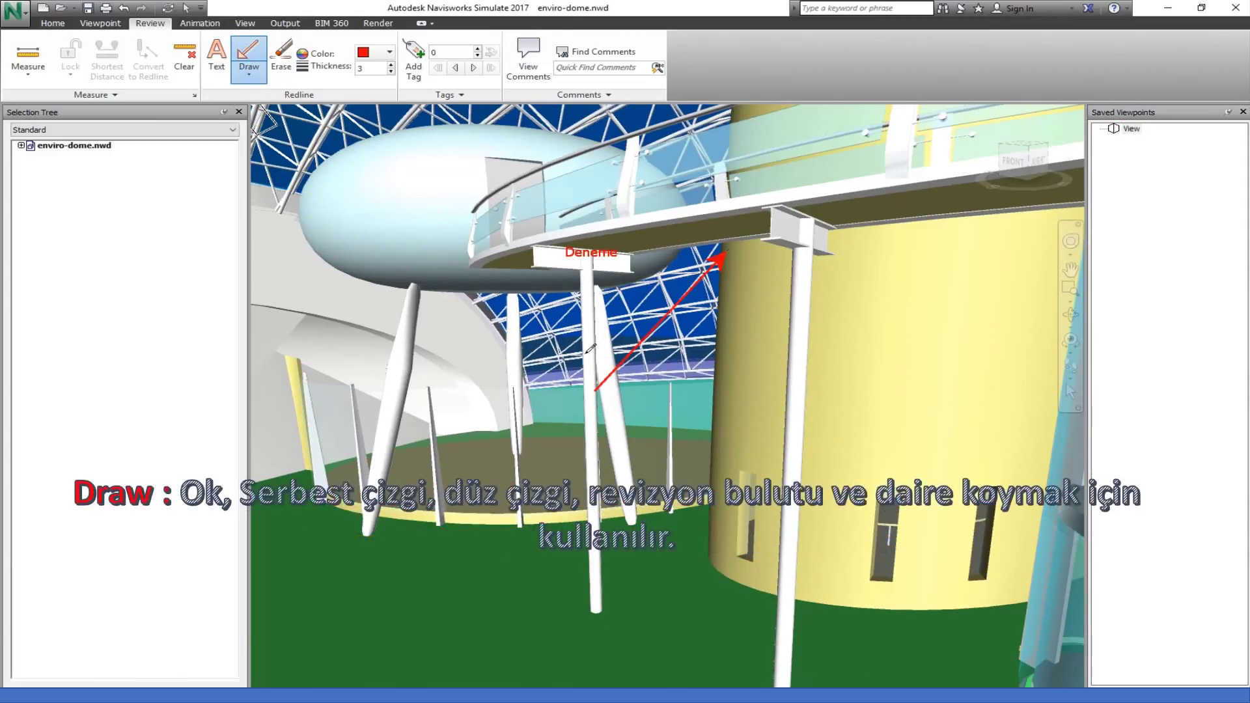
click(249, 76)
click(280, 149)
drag(543, 374, 547, 363)
drag(643, 270, 755, 436)
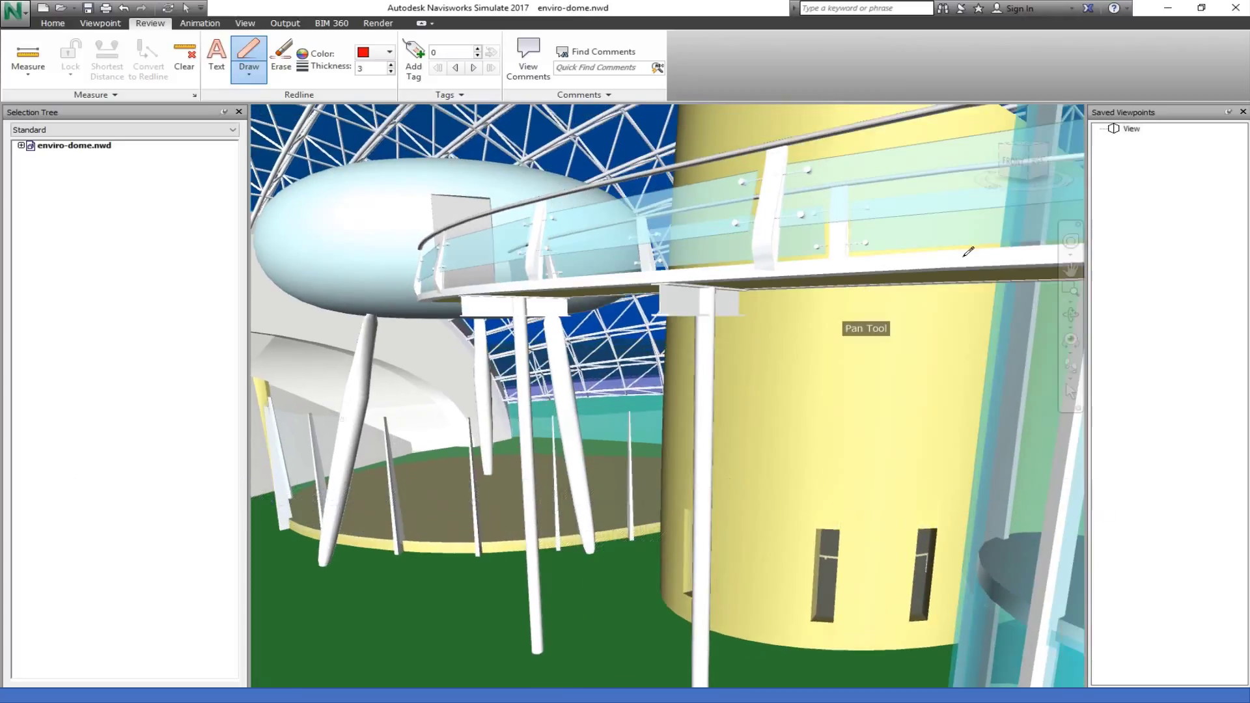
click(1132, 130)
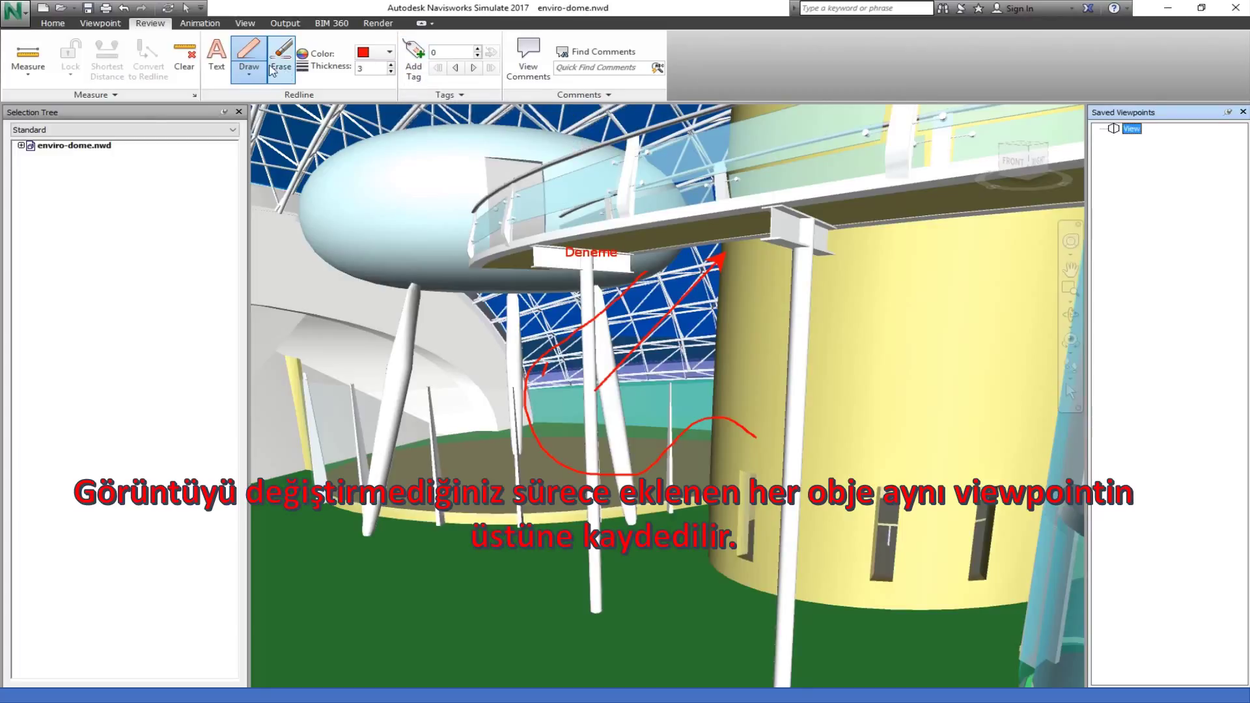
- Set the redline drawing tool to an ellipse in cyan with thickness 6
click(222, 71)
click(249, 70)
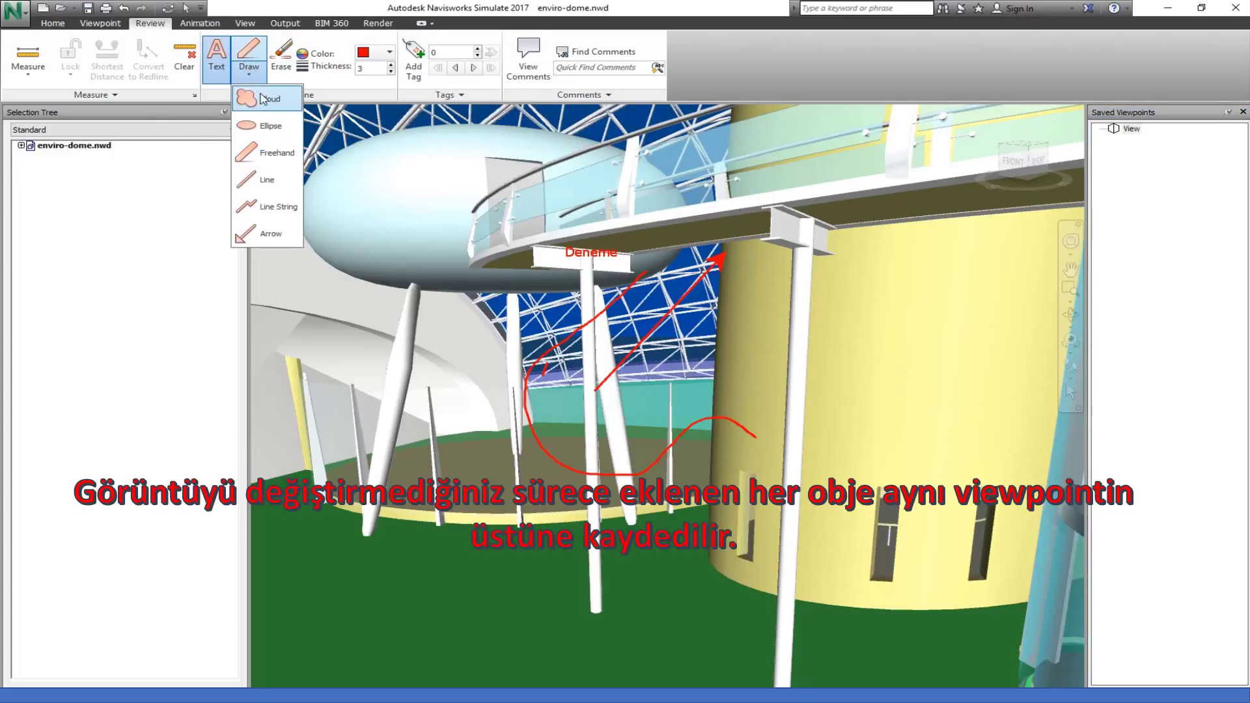
click(271, 126)
click(375, 52)
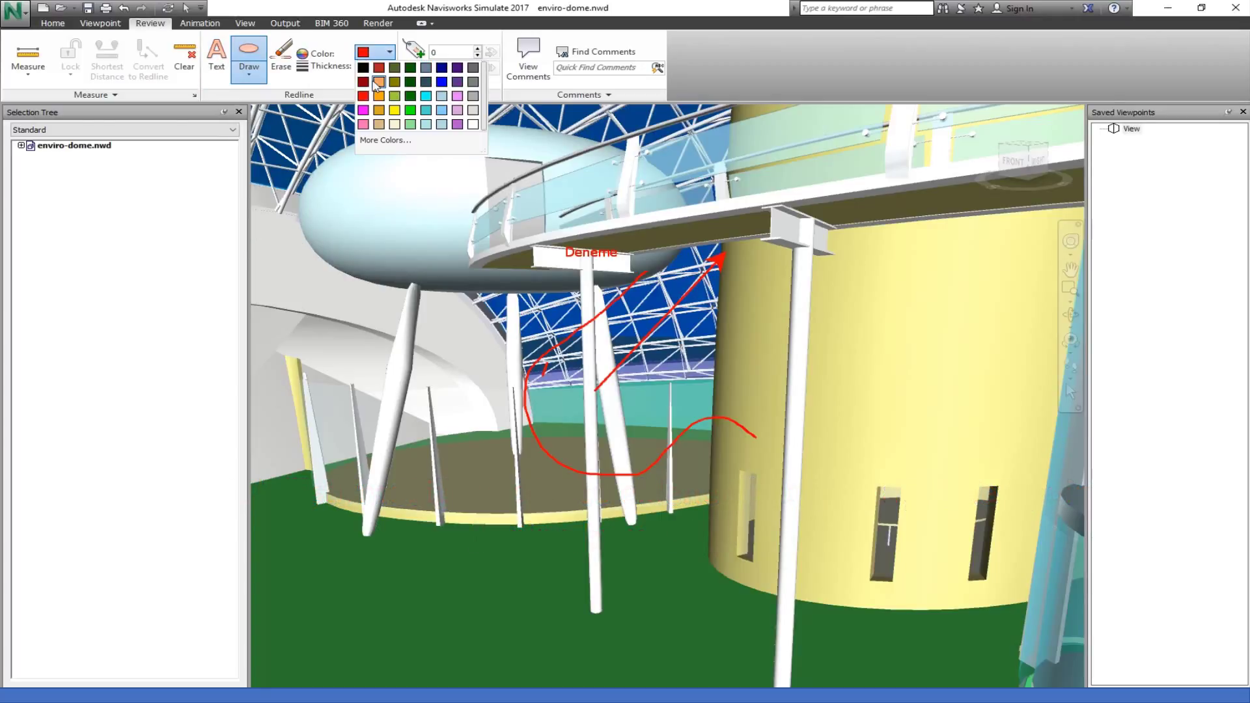
click(426, 96)
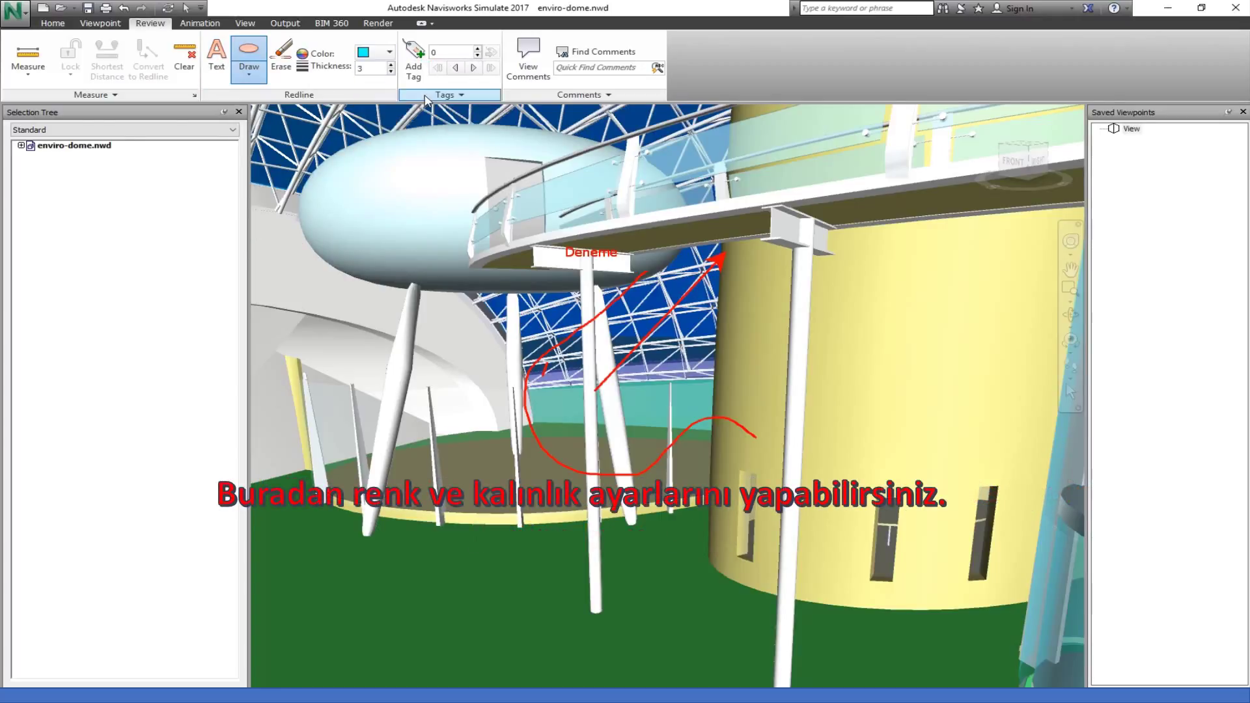
click(390, 64)
- Draw a cyan ellipse around the red markups, then reopen View and pan the camera
drag(429, 485, 781, 240)
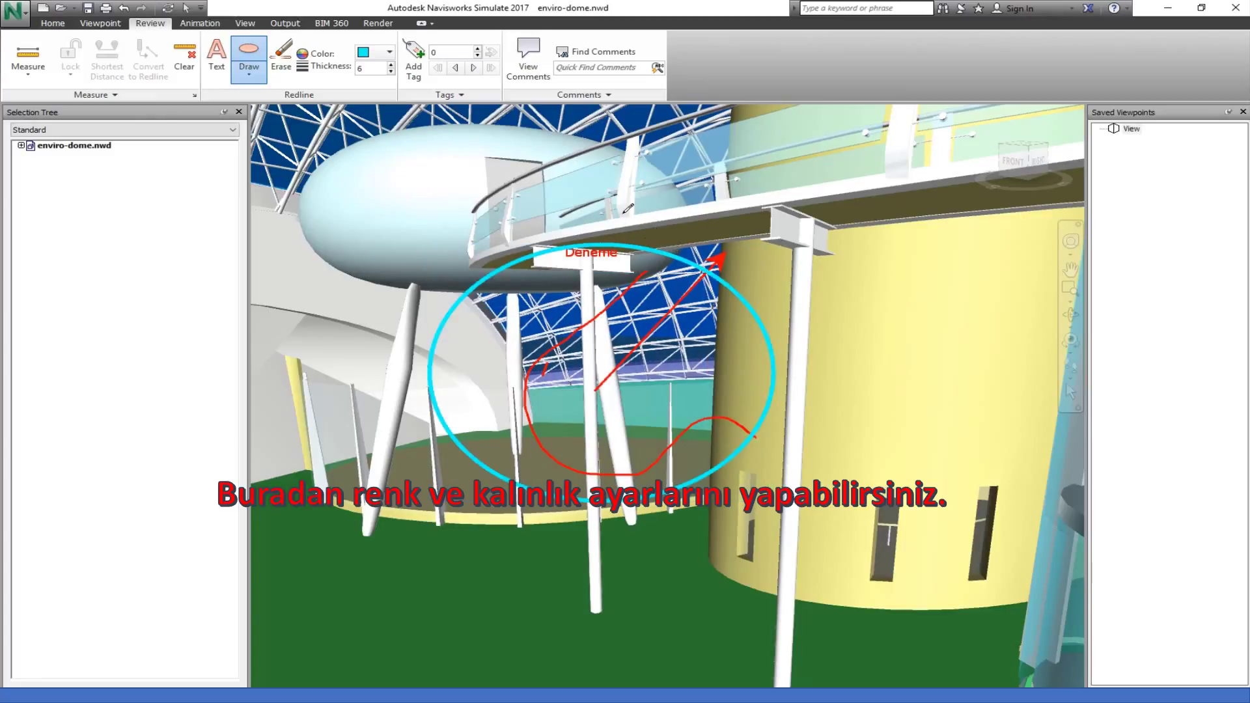
click(1119, 140)
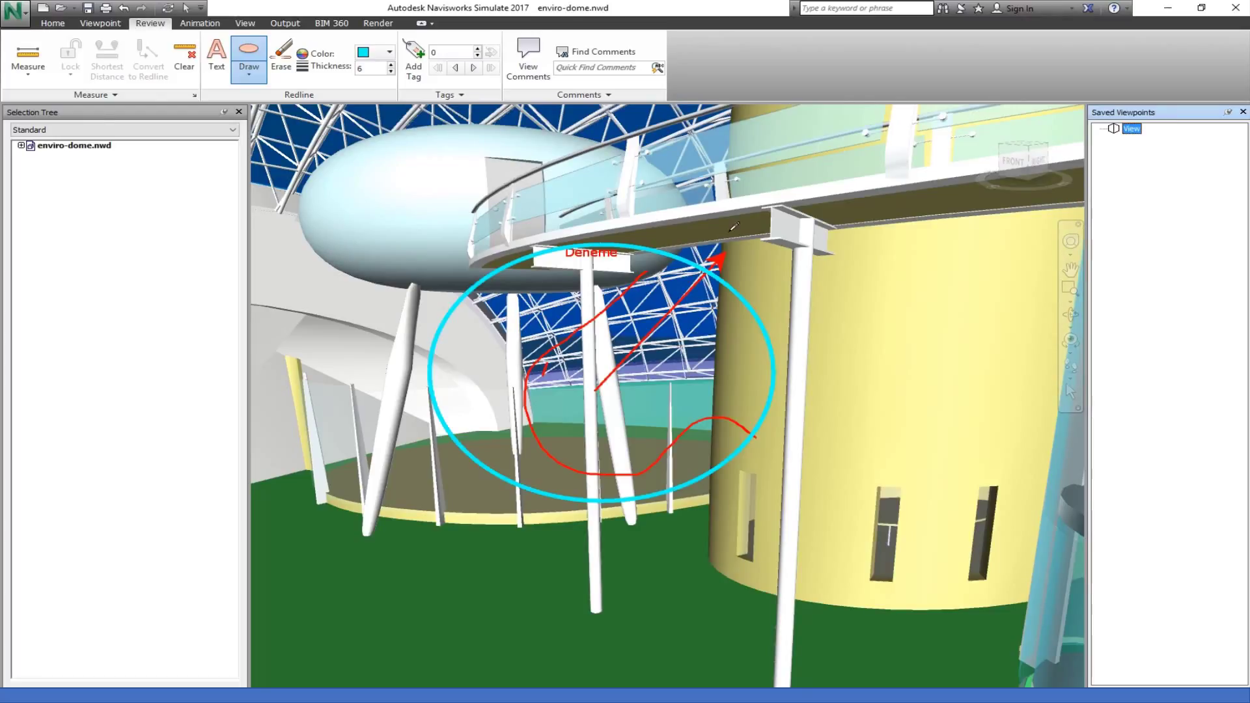
middle_drag(727, 211, 455, 174)
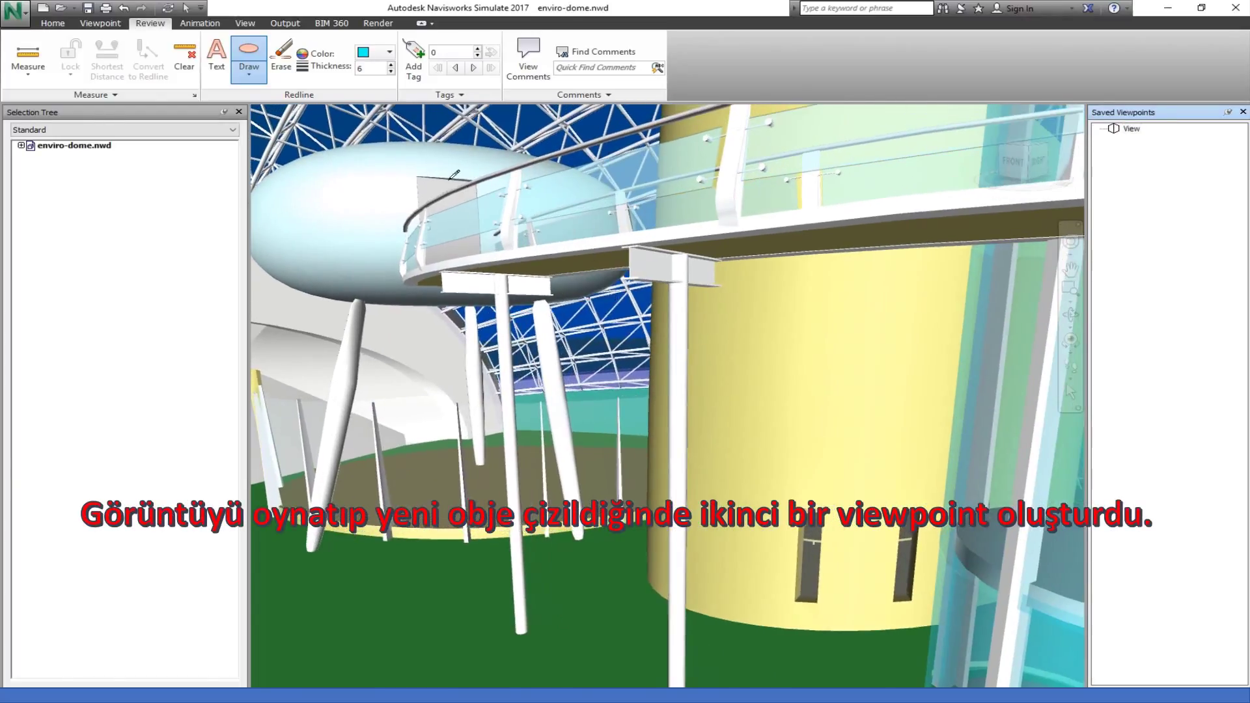
- Circle the column top under the walkway in cyan and select the new View (1) viewpoint
drag(581, 261, 760, 382)
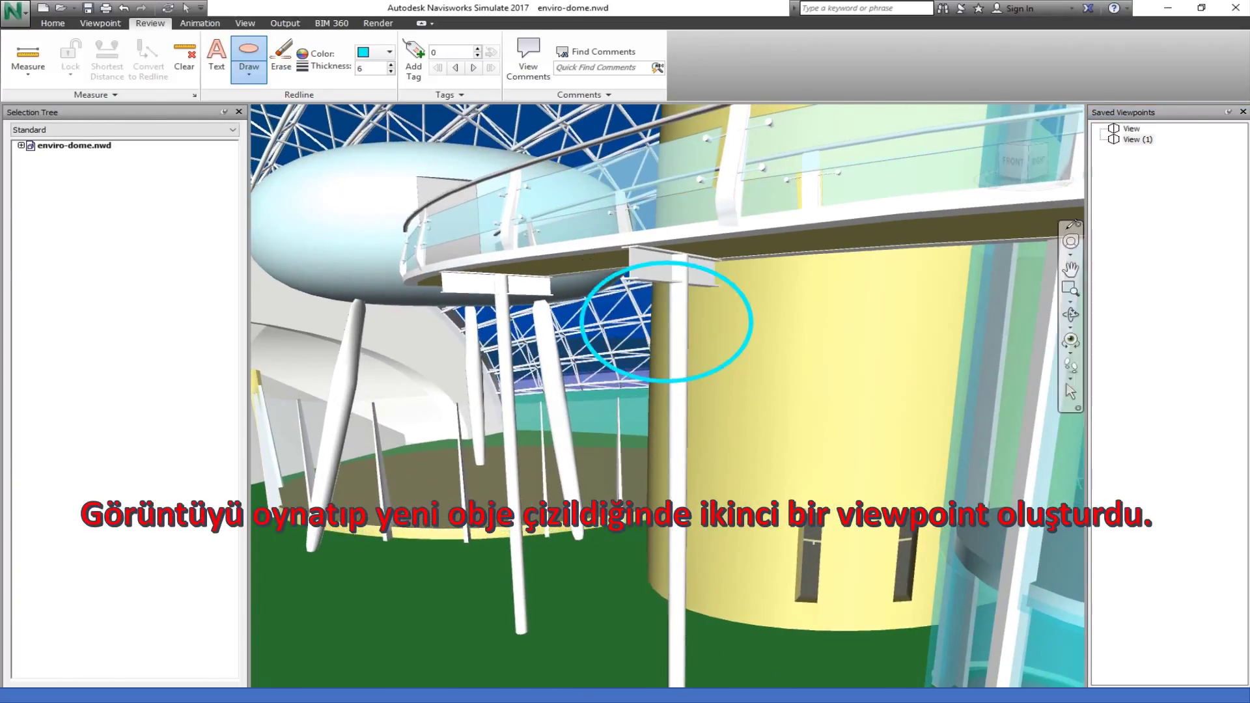
click(1132, 129)
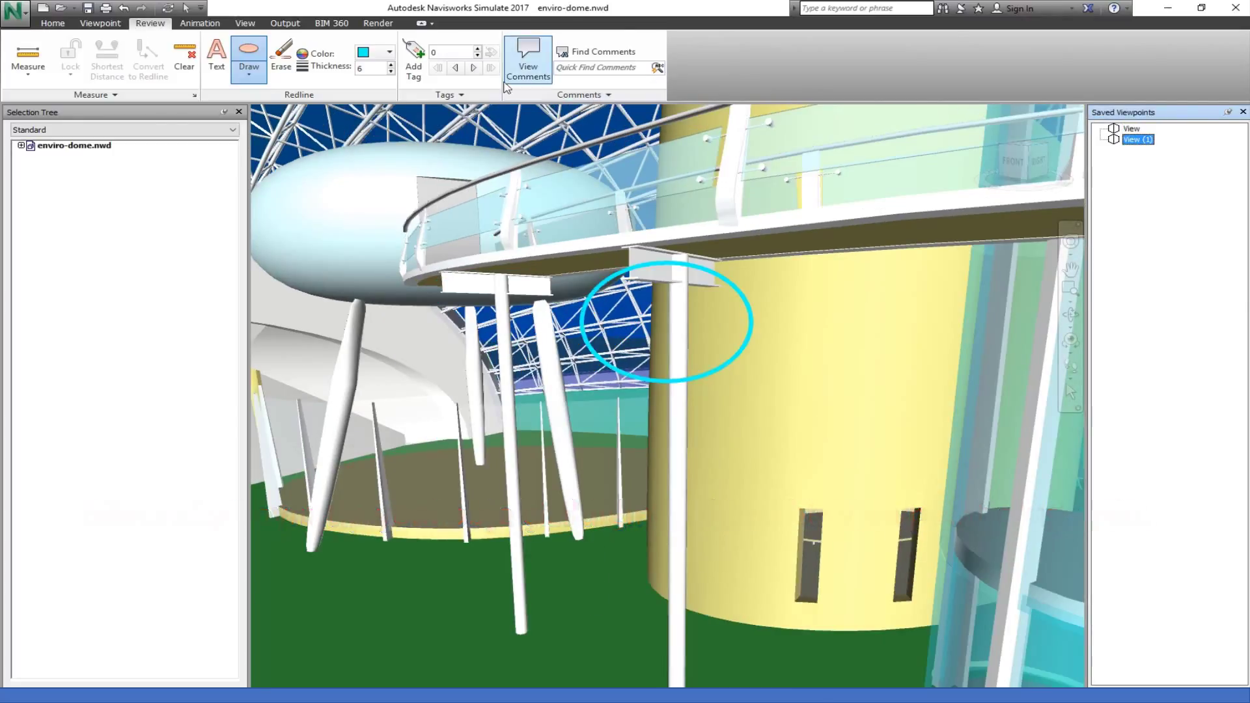
click(419, 78)
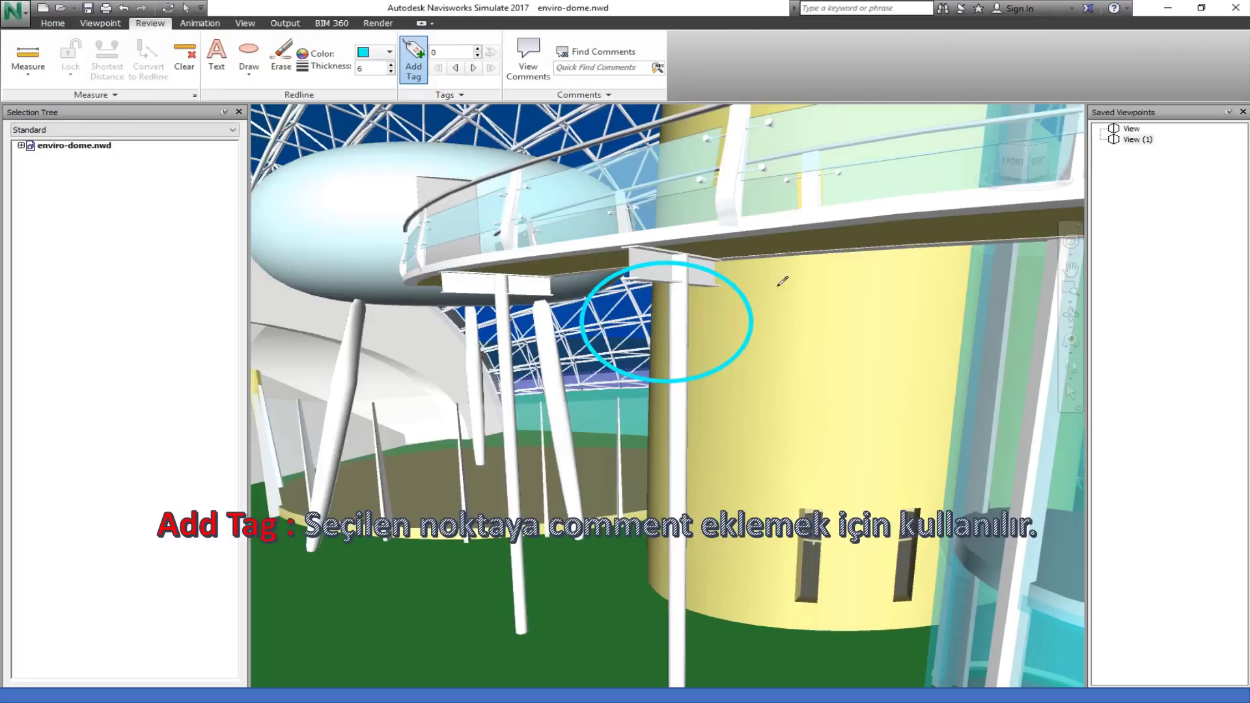
- Tag the circled column with the comment 'Bakılacak' and show the Comments list
click(682, 321)
text(Baklacak)
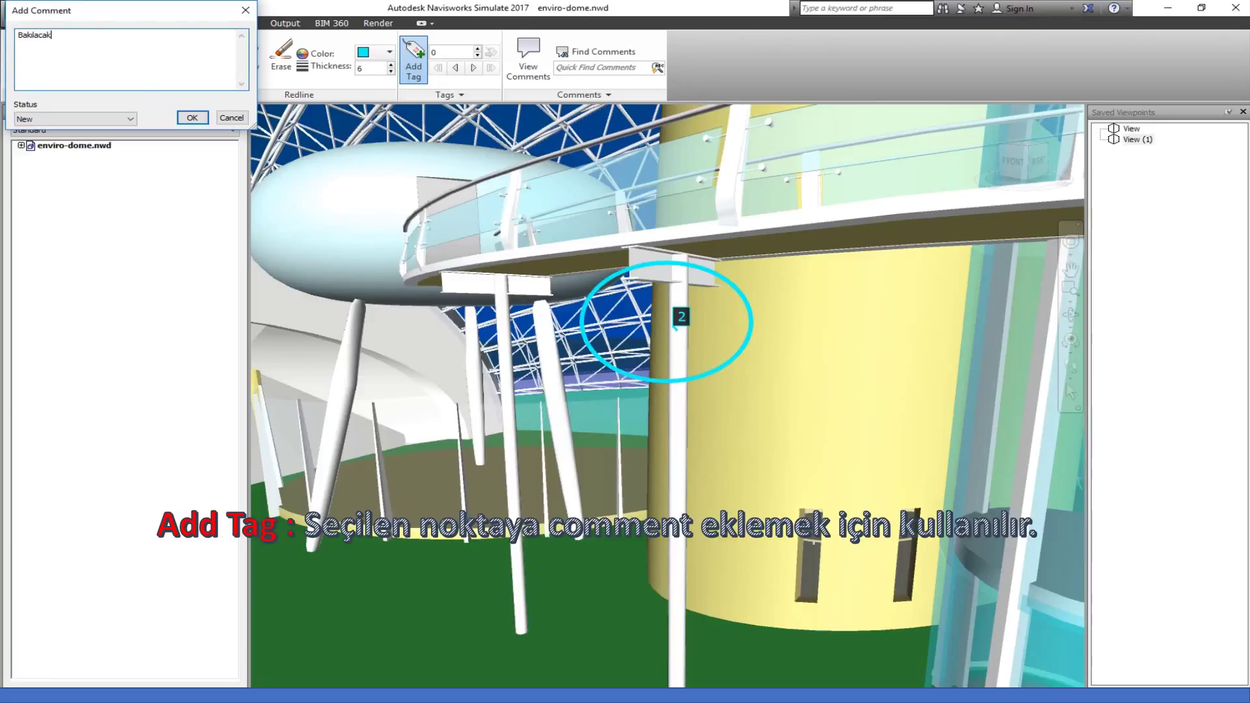
click(192, 118)
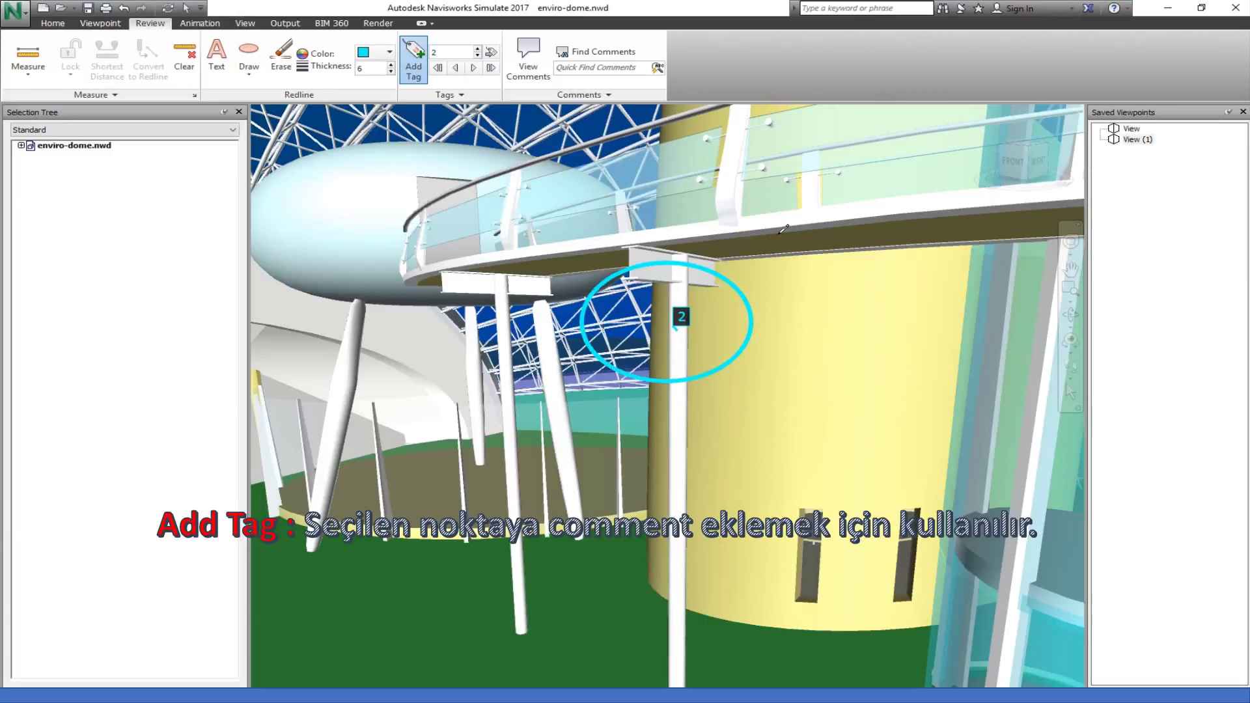
click(531, 71)
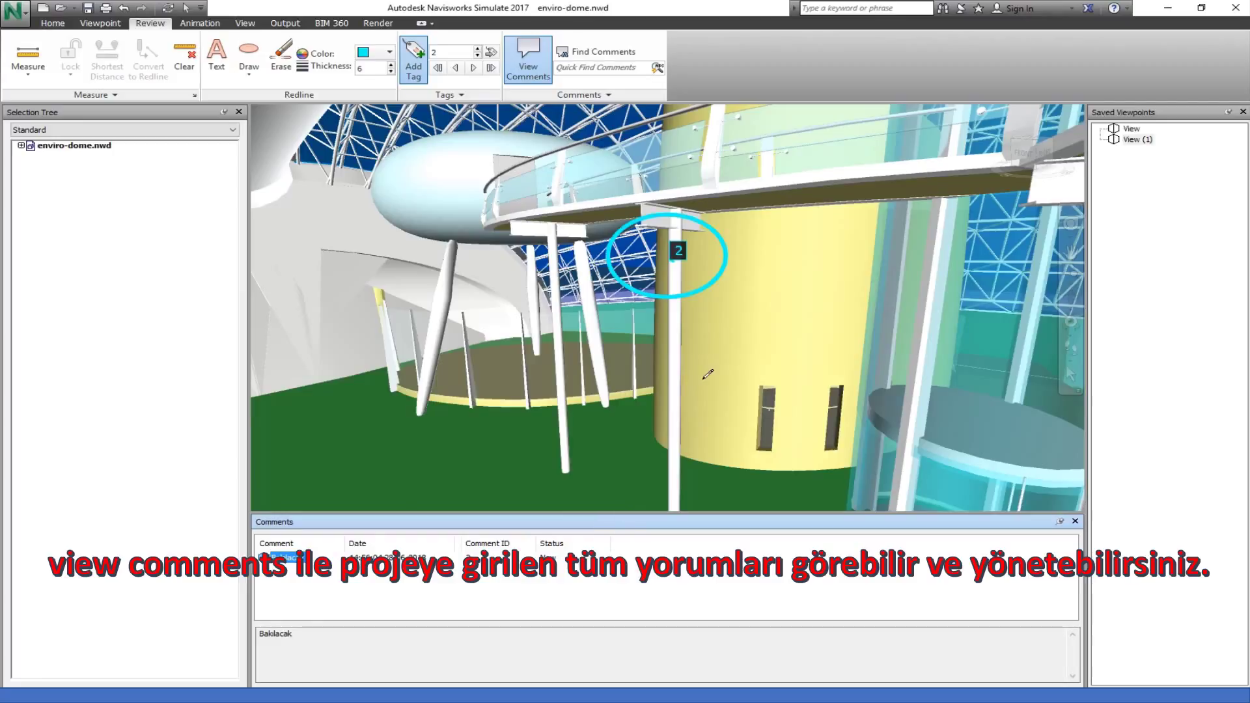
- Recall View (1), then switch to the ViewCube TOP view zoomed in on the dome's centre
click(1132, 129)
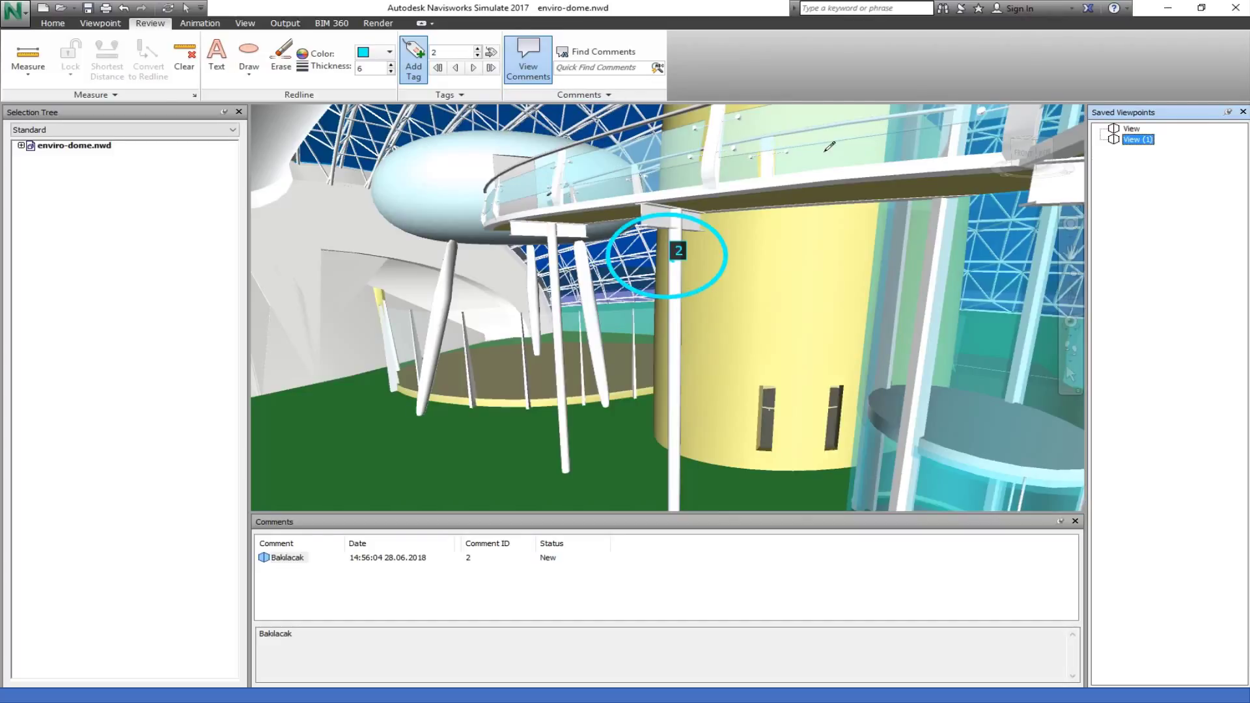
scroll(823, 195, up, 3)
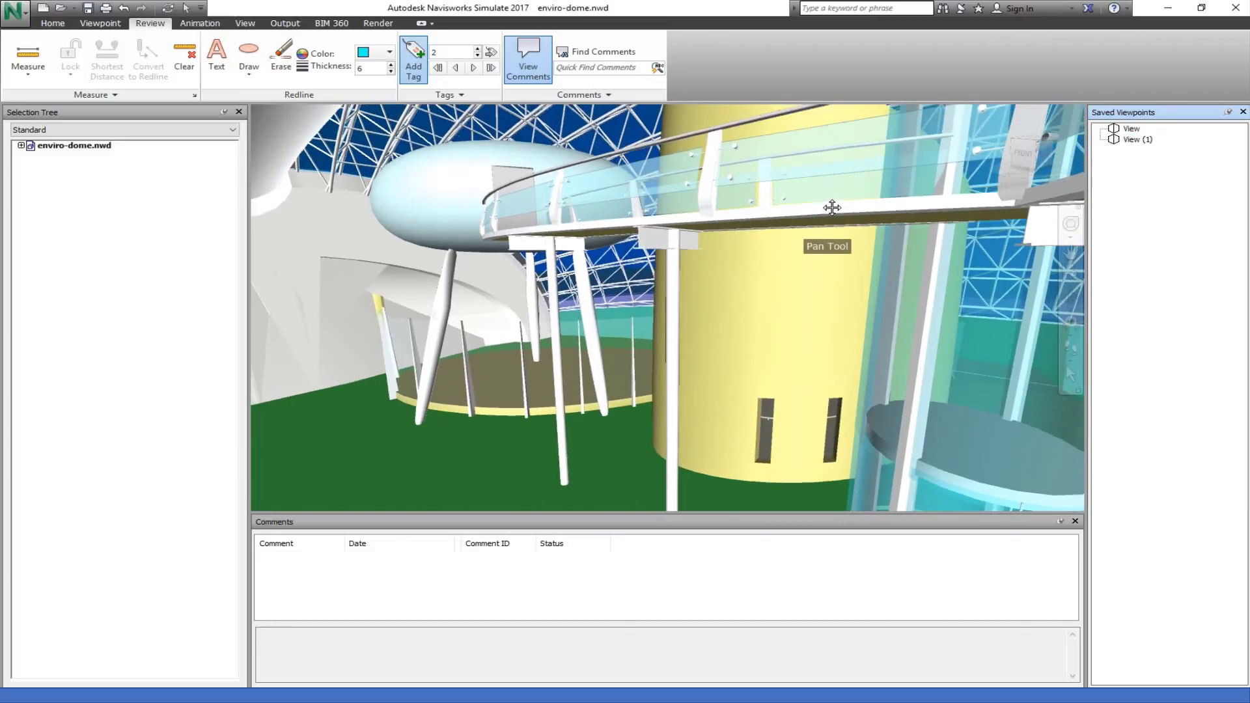
click(1024, 144)
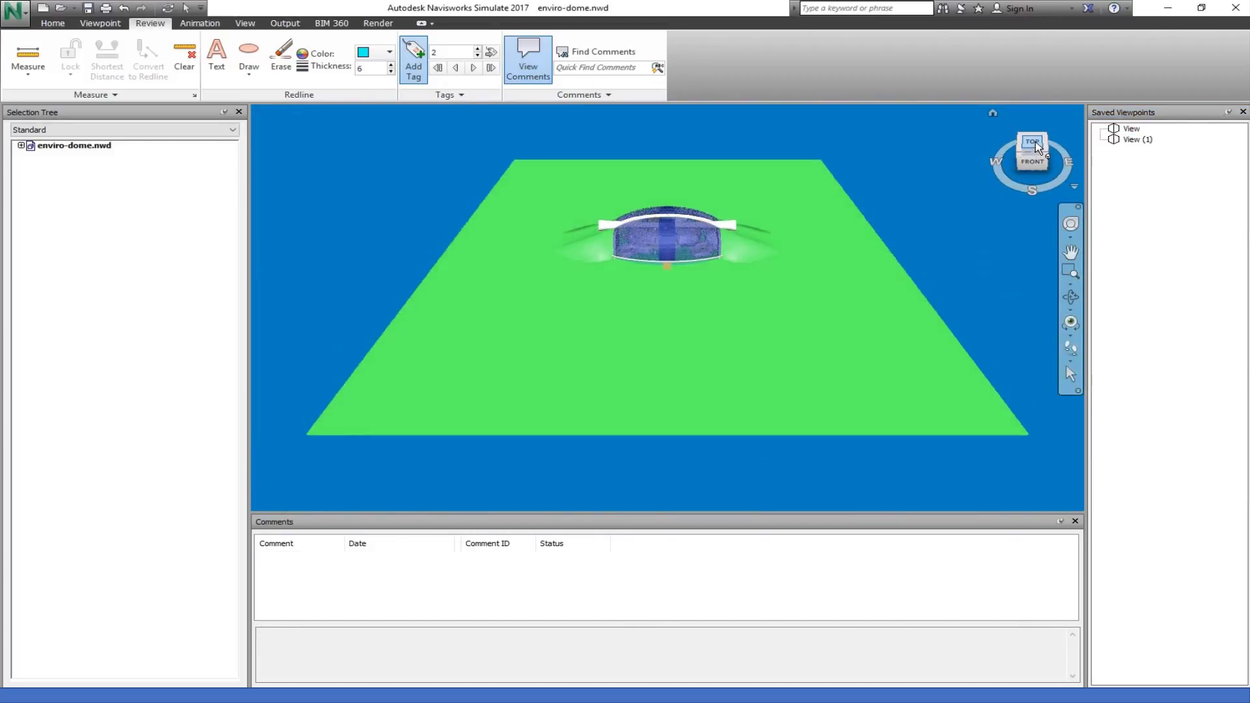
scroll(669, 307, up, 3)
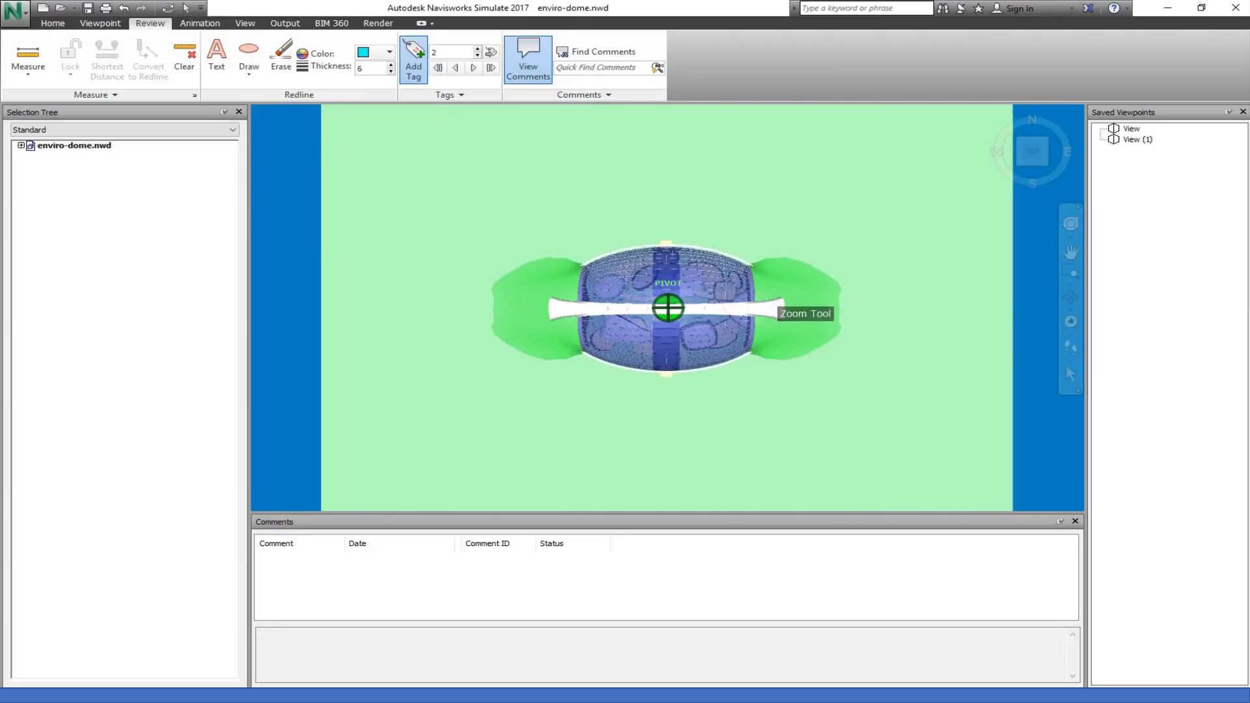